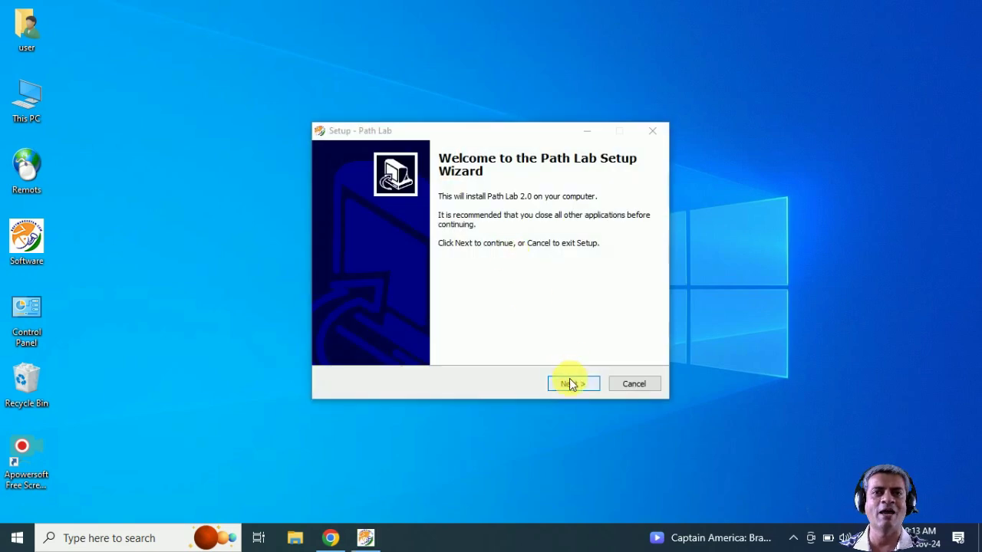
# Step: Install Path Lab 2.0 to D:\Path Lab 2.0 with the default Start Menu folder and desktop icon, without launching it
pyautogui.click(571, 383)
pyautogui.click(571, 383)
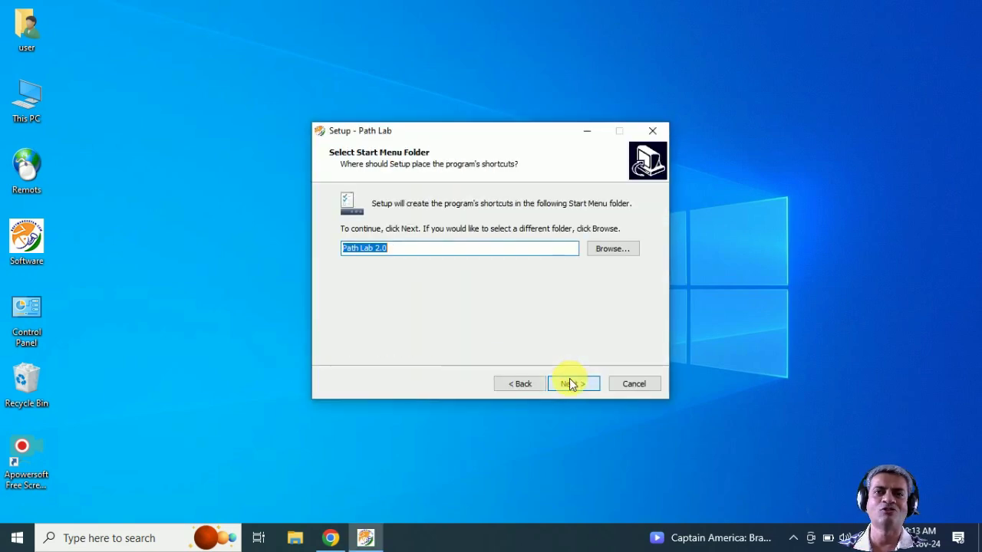
pyautogui.click(572, 383)
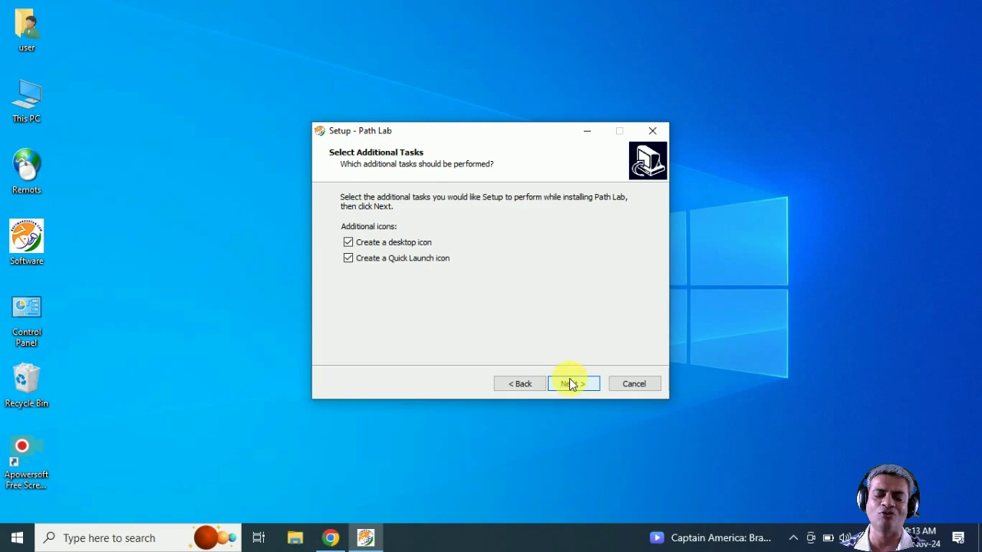
pyautogui.click(572, 384)
pyautogui.click(571, 383)
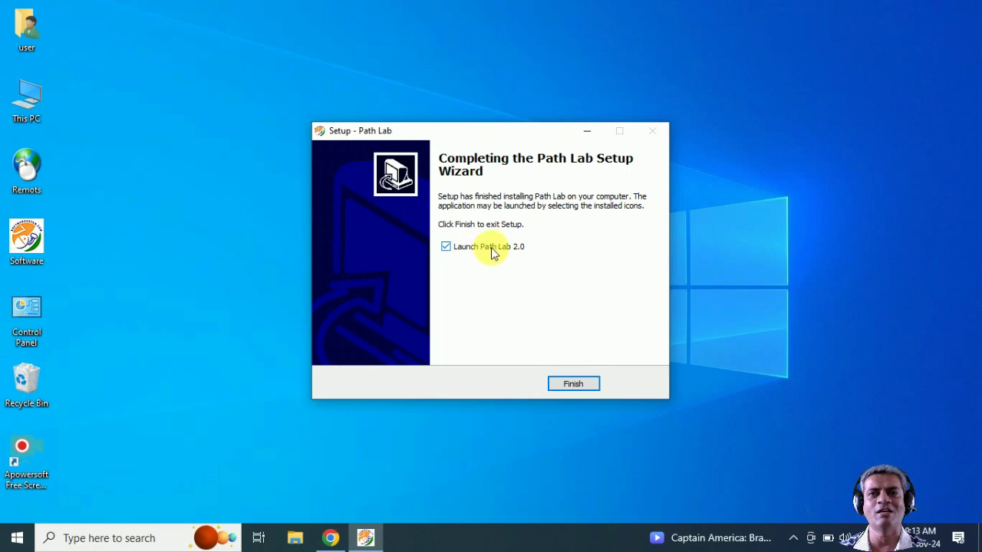
pyautogui.click(491, 251)
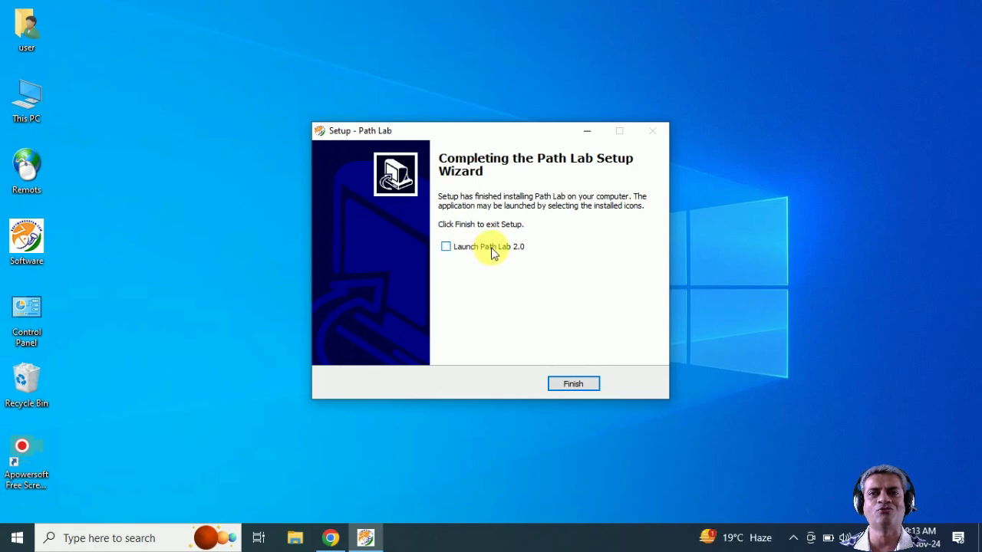
pyautogui.click(573, 384)
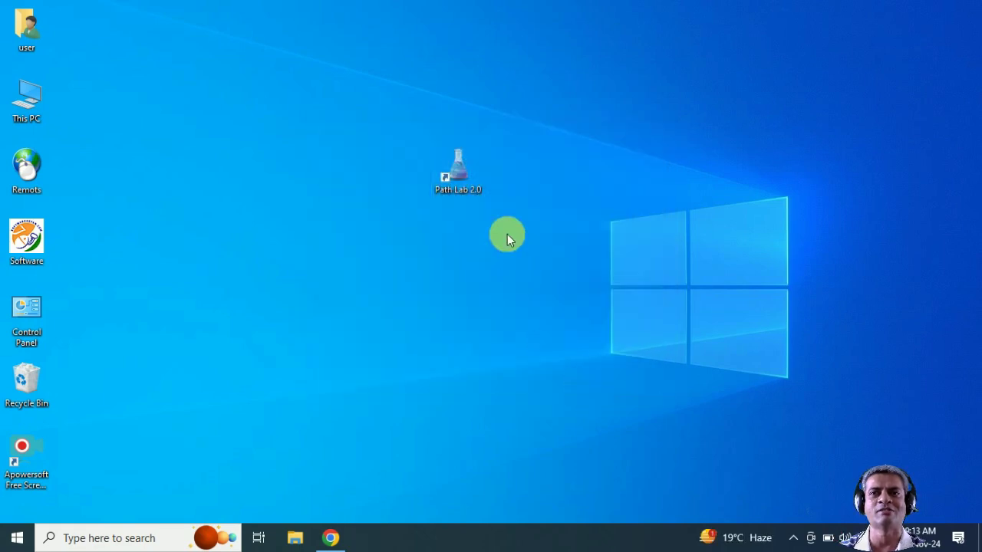
# Step: Open the Path Lab 2.0 shortcut's file location maximized and jump to the Setup folder
pyautogui.rightClick(457, 161)
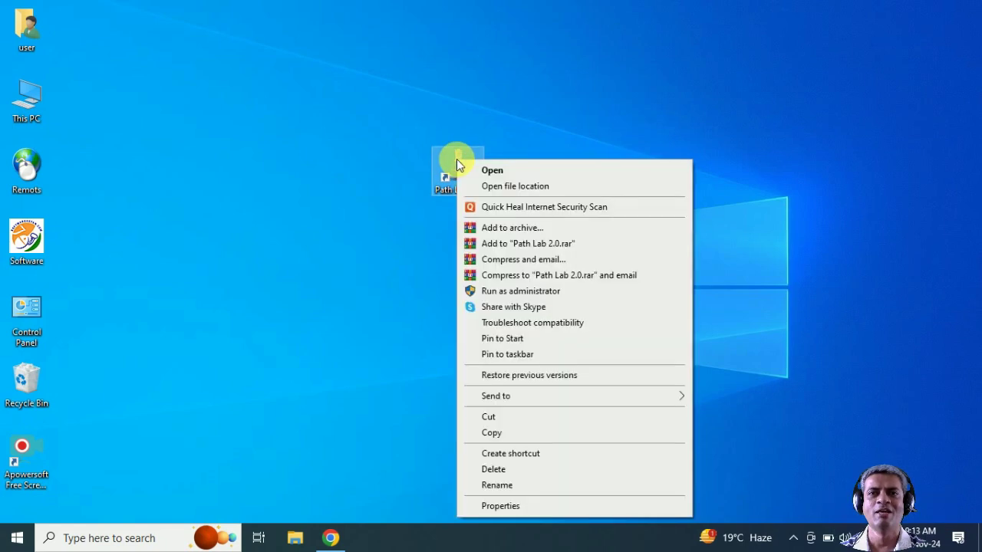
pyautogui.click(521, 189)
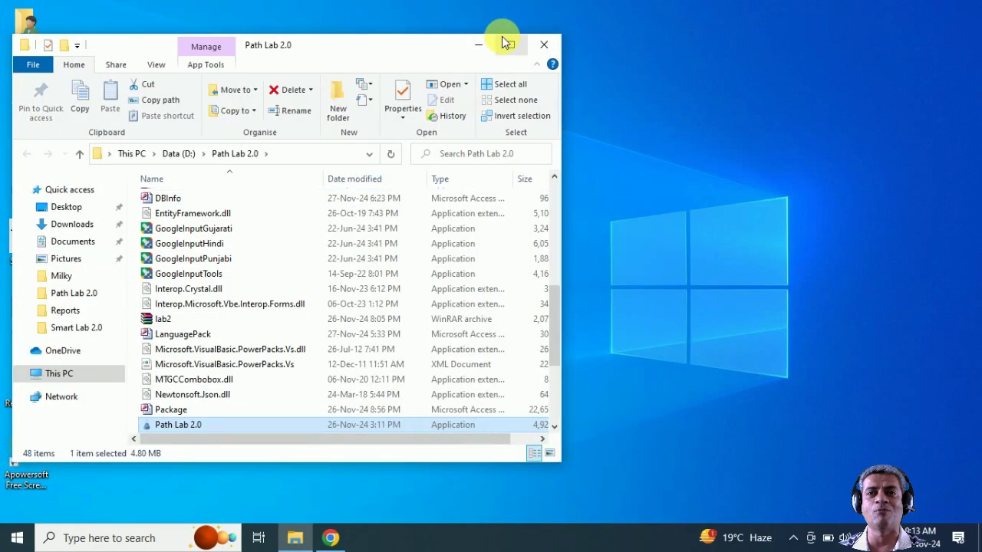
pyautogui.click(511, 44)
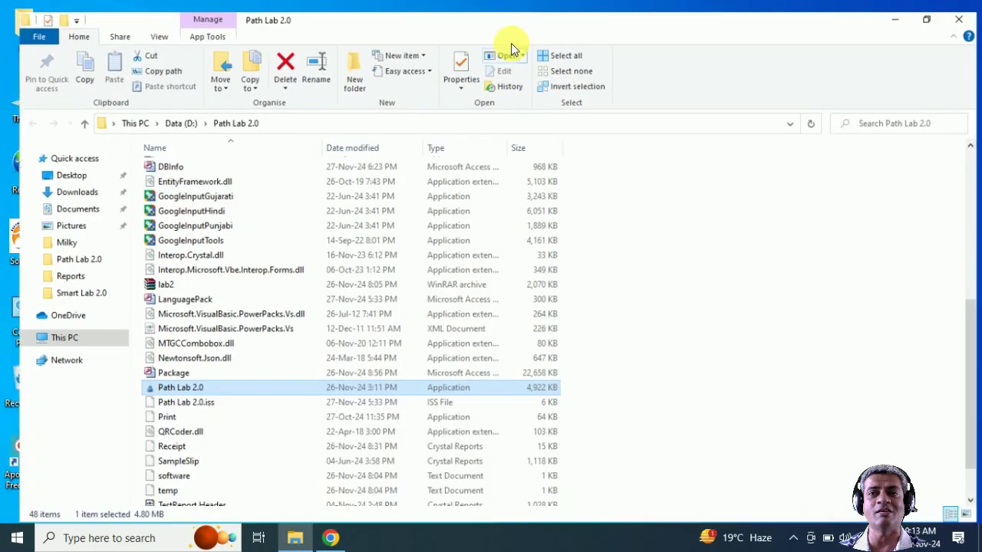
pyautogui.click(168, 178)
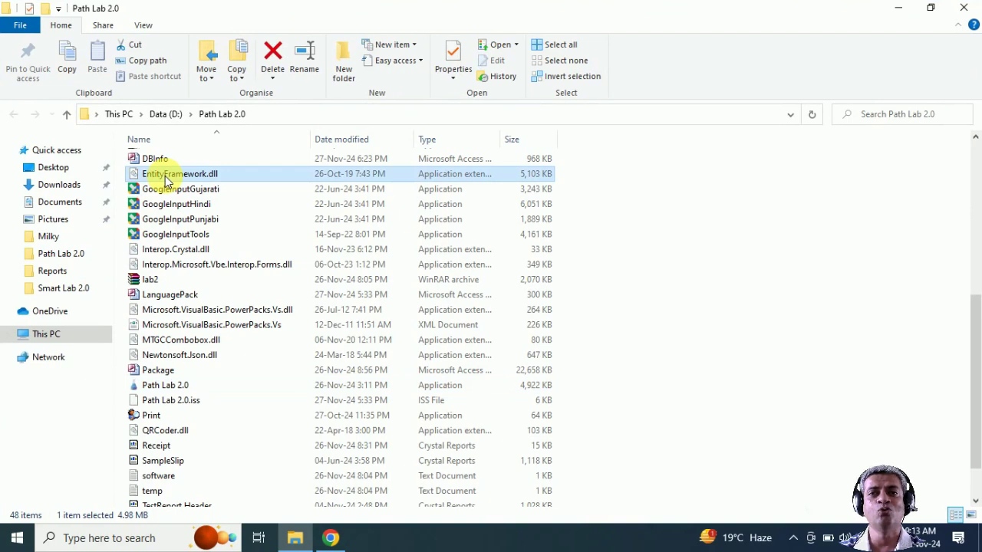
pyautogui.press('Home')
# Step: Run SupportSetup from the Setup folder to install the Support Runtime dll files
pyautogui.doubleClick(152, 158)
pyautogui.click(153, 192)
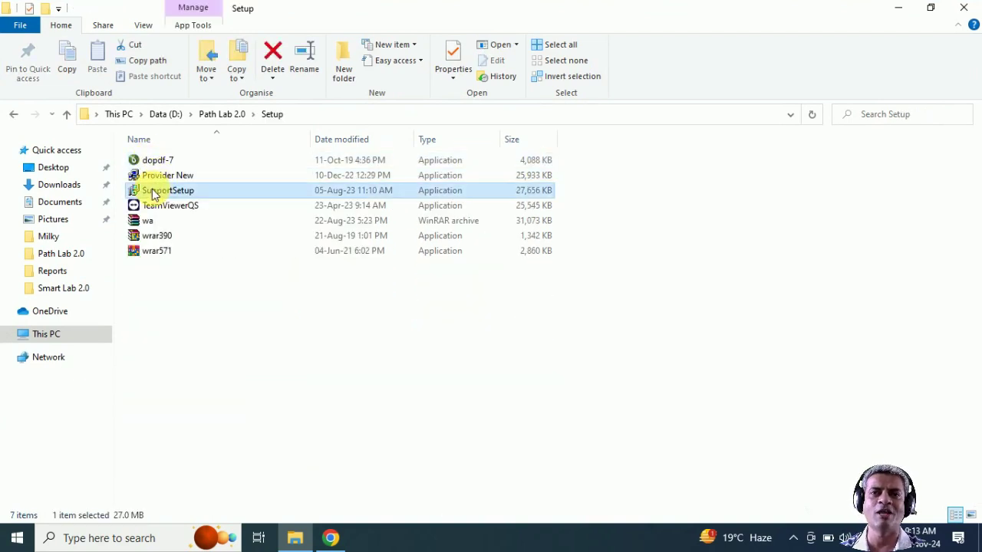
pyautogui.click(157, 178)
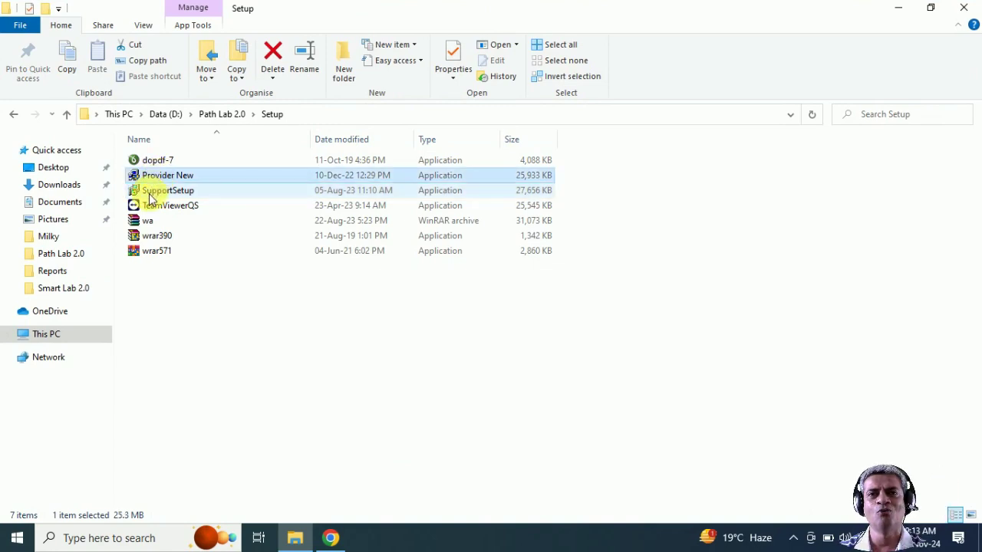
pyautogui.click(151, 193)
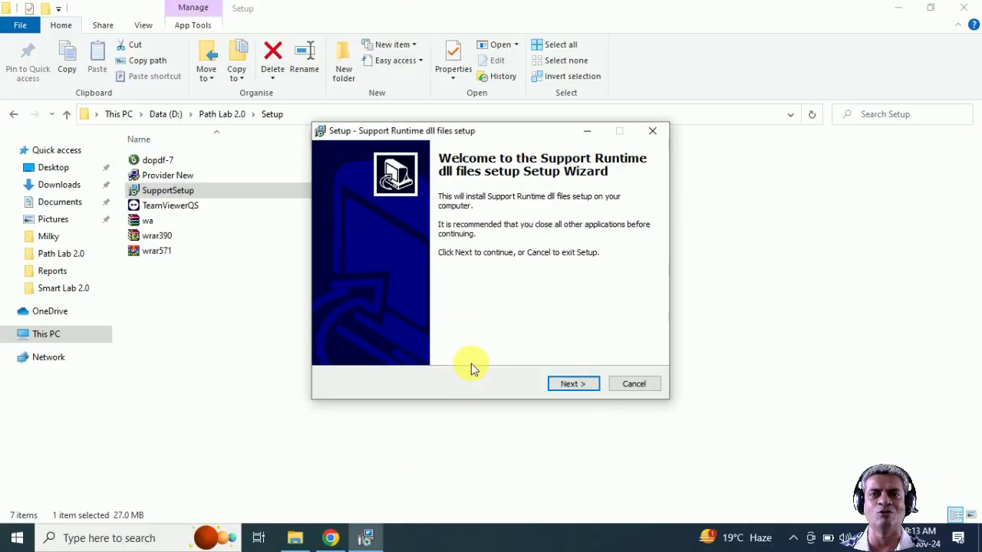
pyautogui.click(576, 385)
pyautogui.click(577, 384)
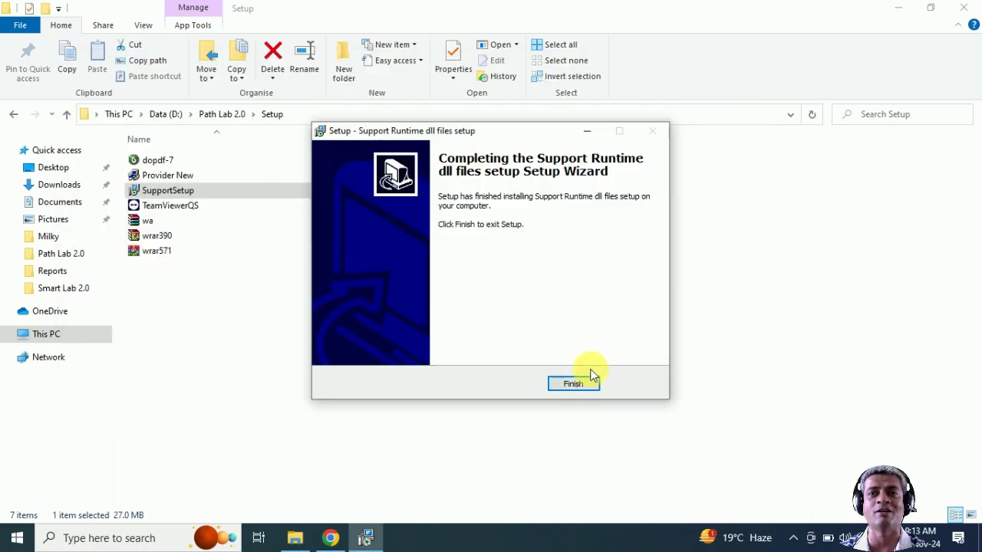
pyautogui.click(583, 385)
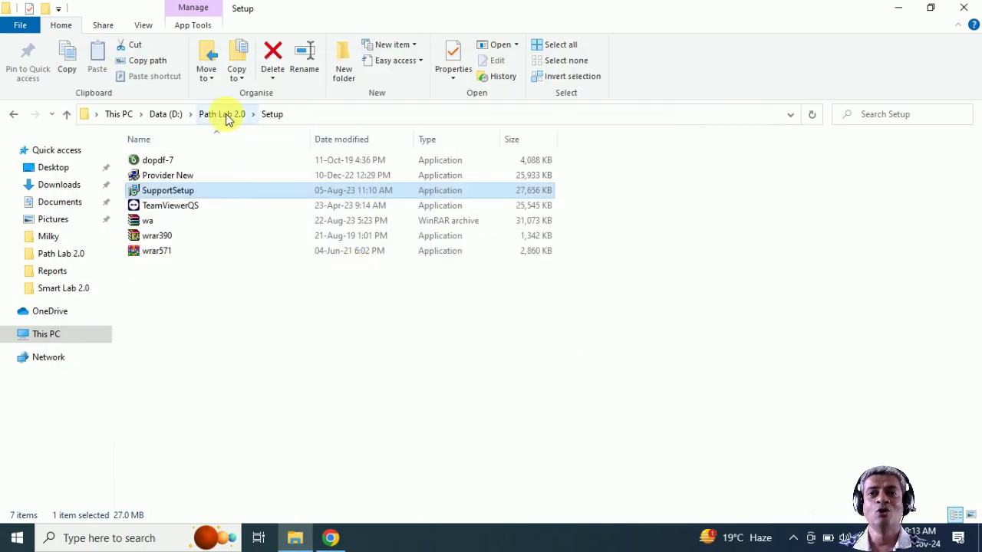
# Step: Return to the Path Lab 2.0 folder and run the cr9 setup launcher
pyautogui.click(224, 115)
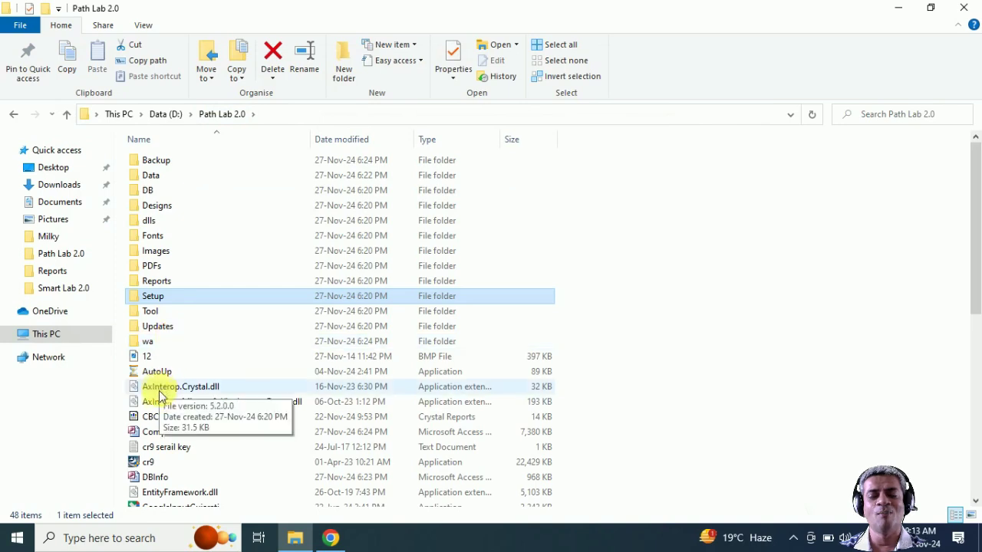
pyautogui.click(160, 405)
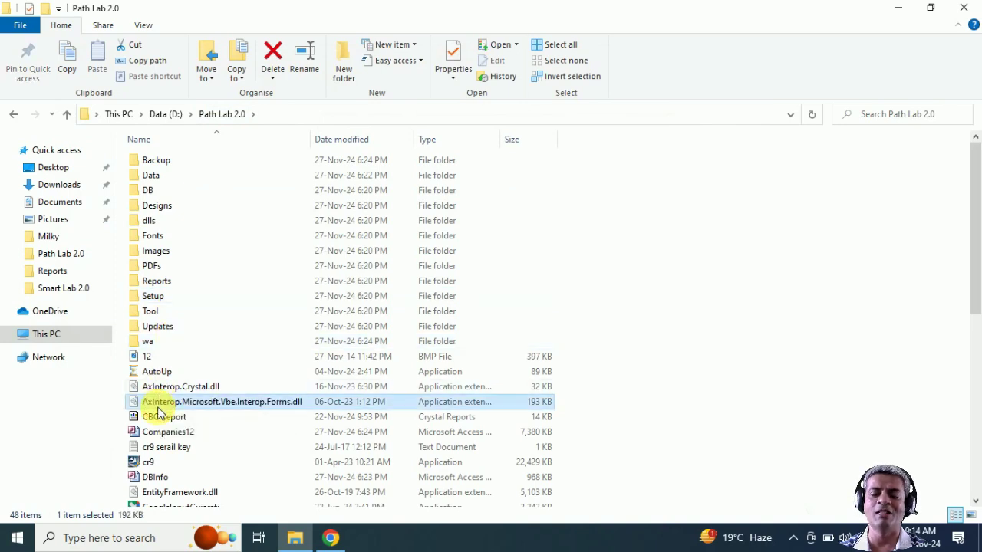
pyautogui.click(146, 463)
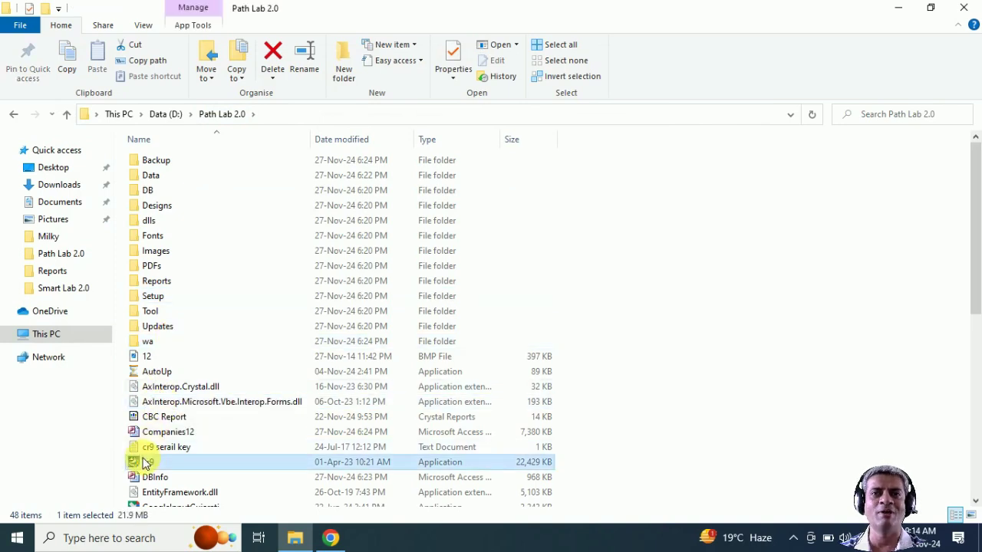
pyautogui.doubleClick(146, 463)
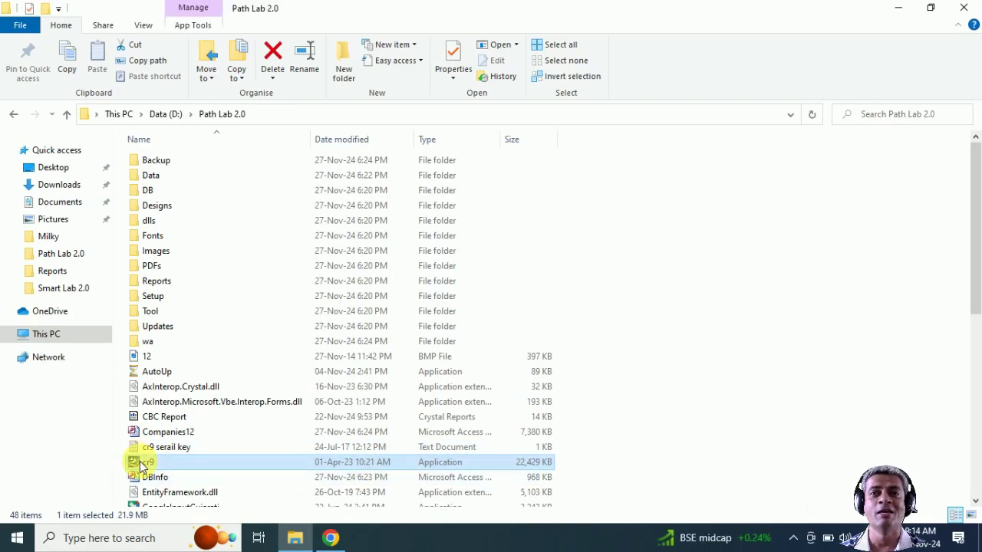
pyautogui.moveTo(142, 466)
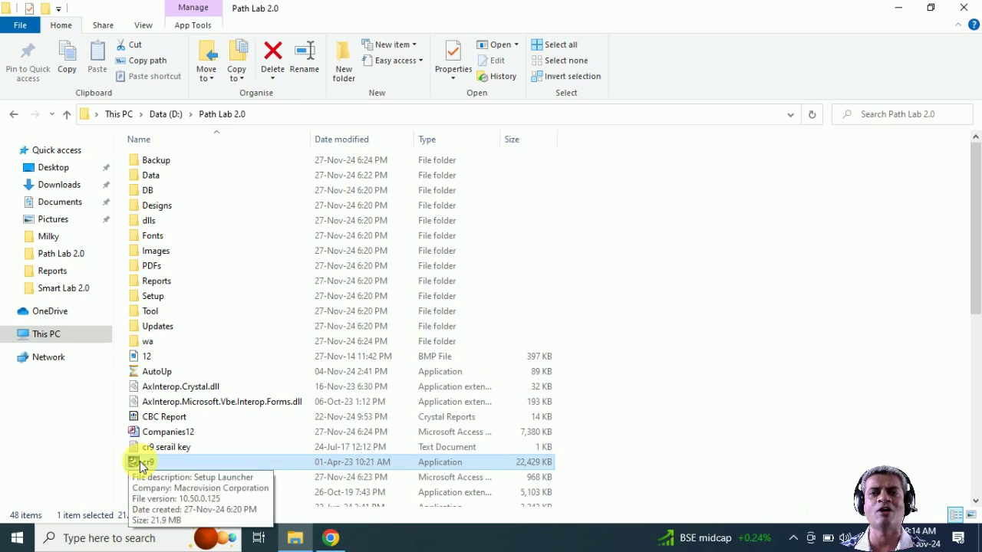
pyautogui.press('Down')
pyautogui.press('Down')
pyautogui.press('Down')
pyautogui.press('Down')
pyautogui.press('Down')
pyautogui.press('Down')
pyautogui.press('Down')
pyautogui.press('Down')
pyautogui.press('Down')
pyautogui.press('Down')
pyautogui.press('Down')
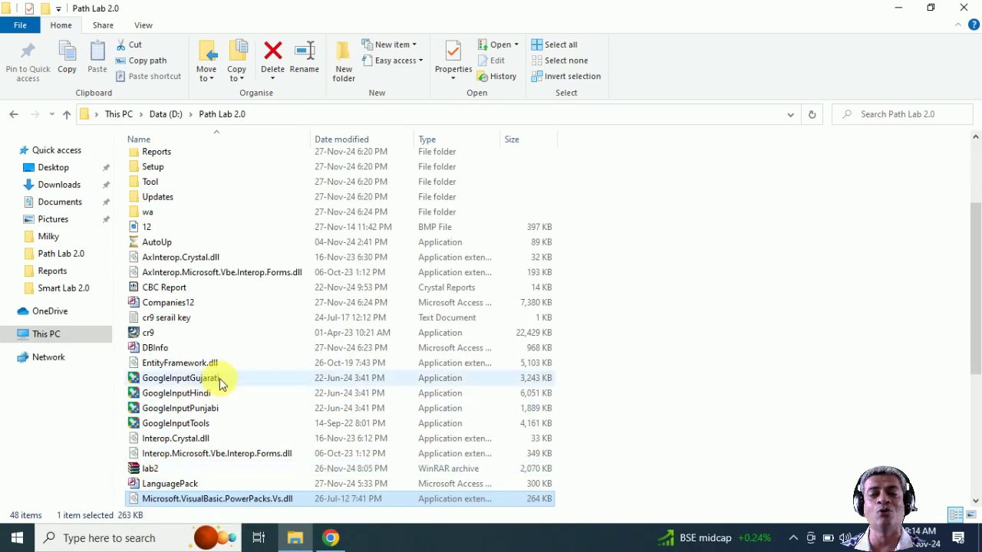
# Step: Look over the GoogleInput applications and wa folder, then minimize File Explorer
pyautogui.click(184, 431)
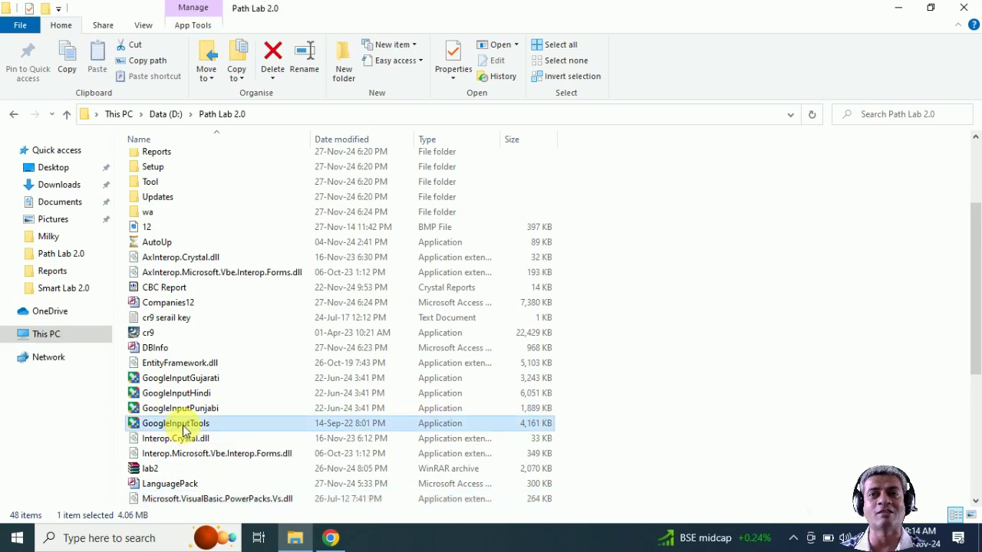
pyautogui.click(195, 409)
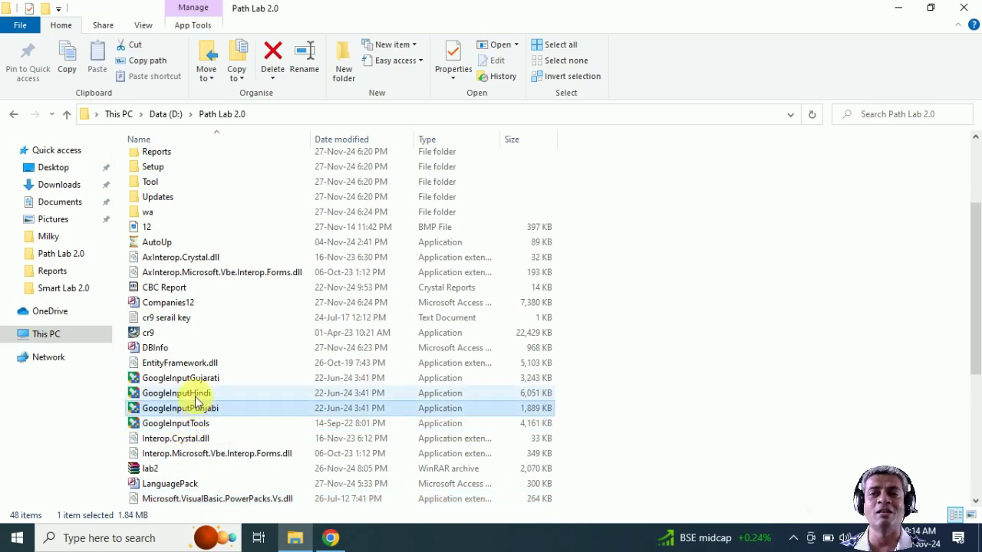
pyautogui.click(197, 393)
pyautogui.click(198, 379)
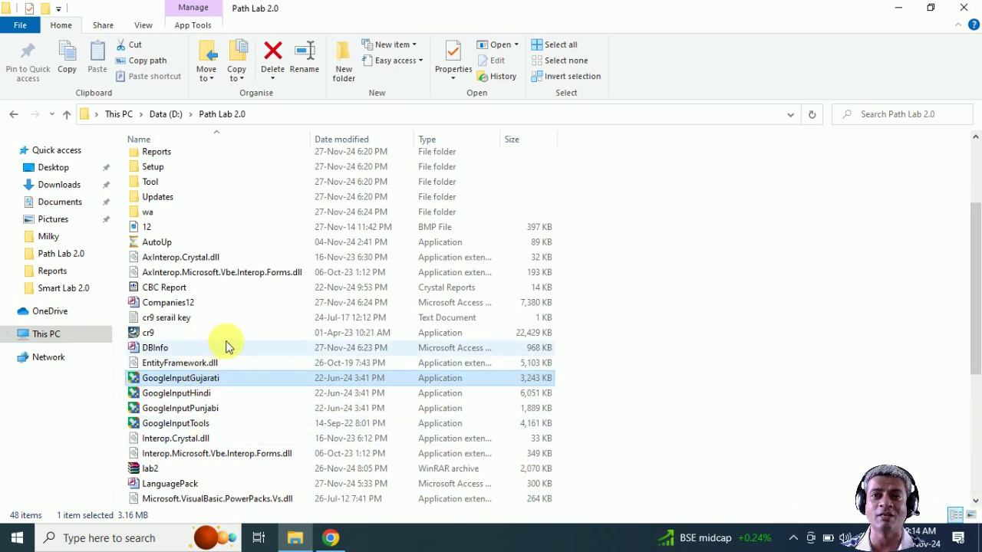
pyautogui.click(147, 214)
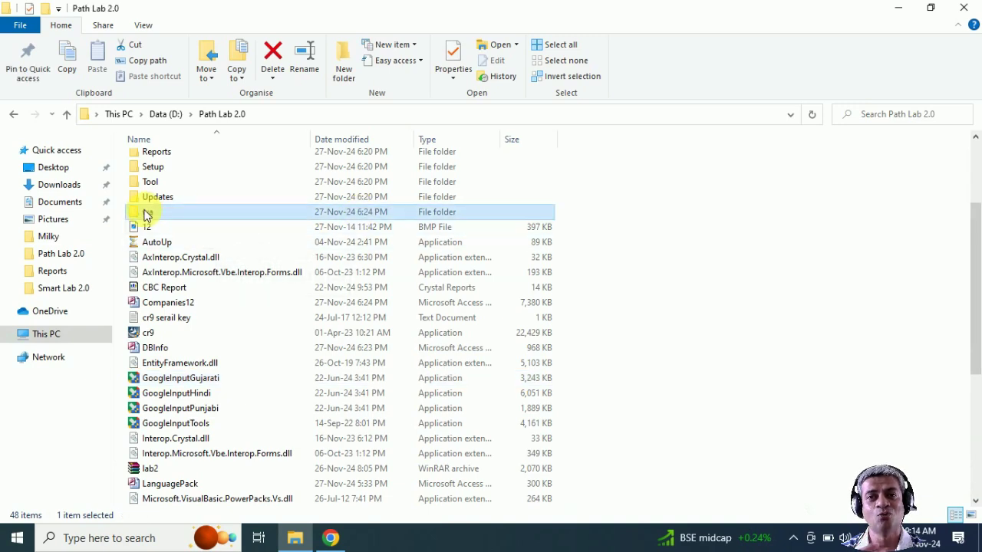
pyautogui.click(896, 8)
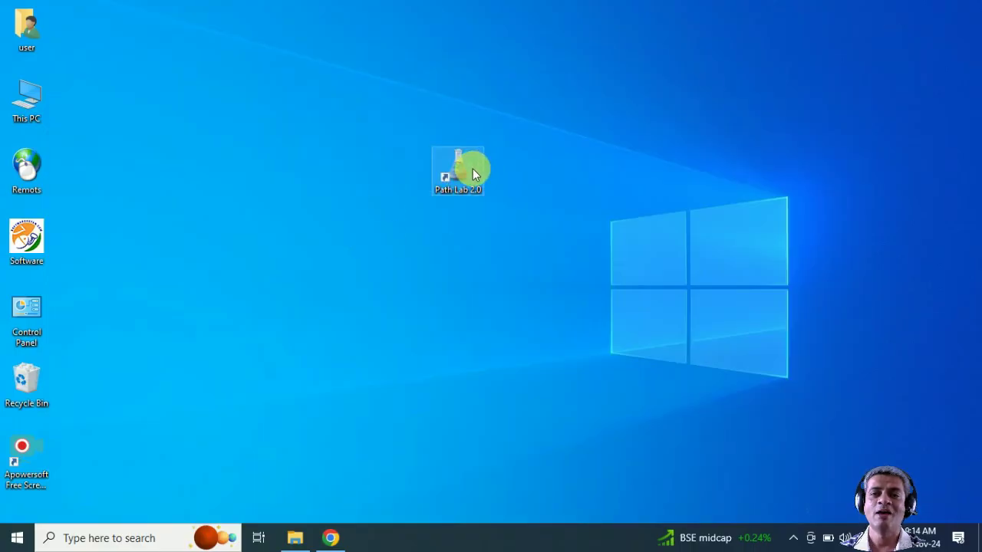
# Step: Launch Path Lab 2.0 and dismiss the new company prompt
pyautogui.doubleClick(473, 171)
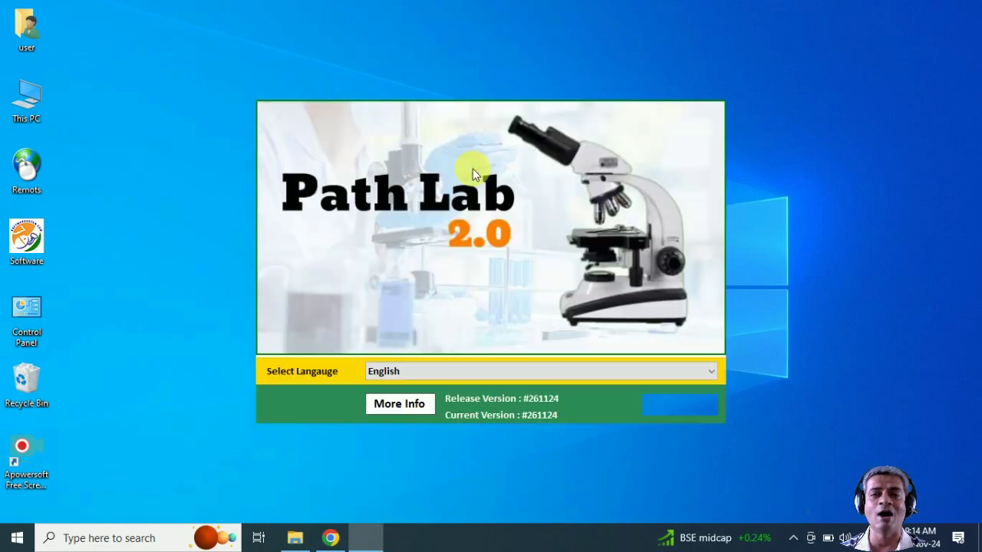
pyautogui.click(682, 407)
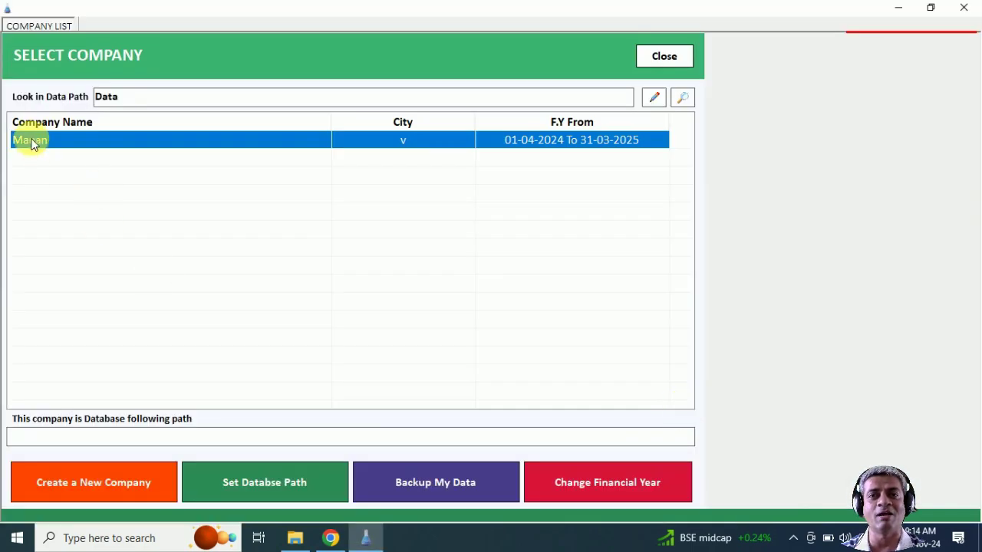
pyautogui.click(40, 145)
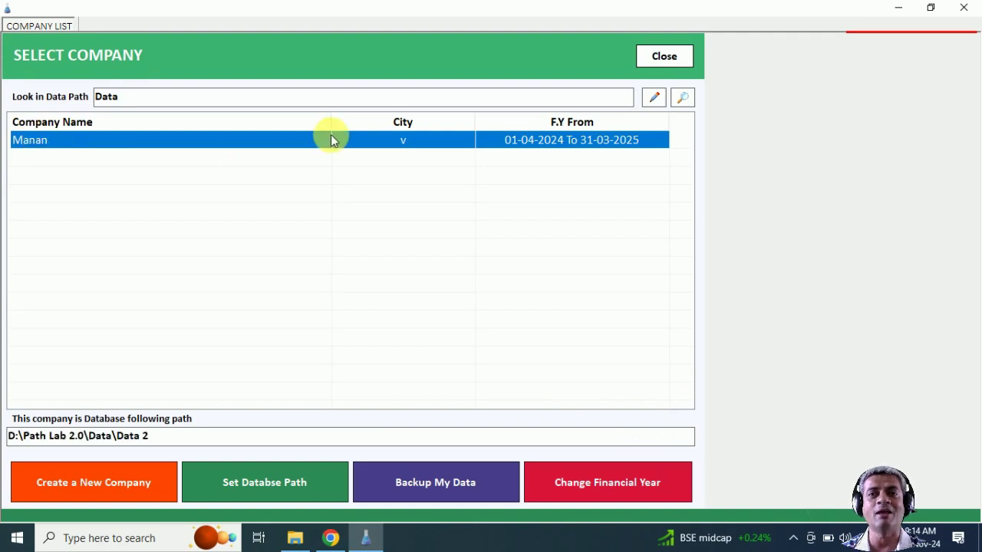
pyautogui.click(102, 484)
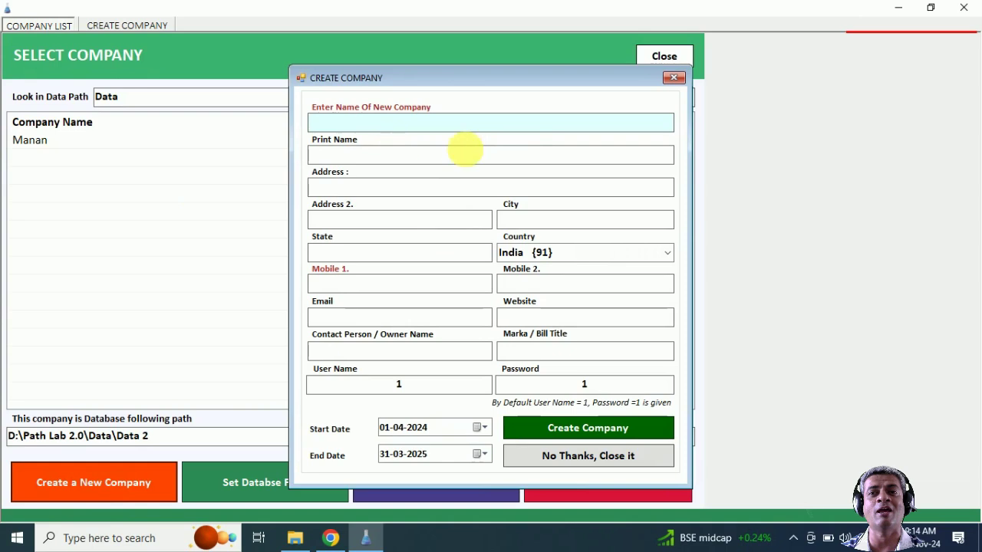
pyautogui.click(601, 455)
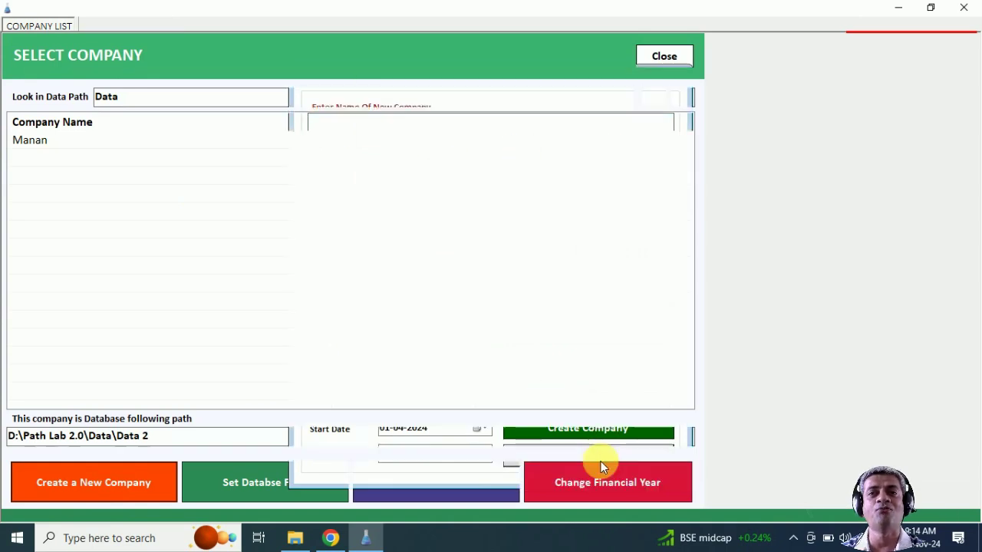
# Step: Open the existing Manan company and log in with the password
pyautogui.click(65, 149)
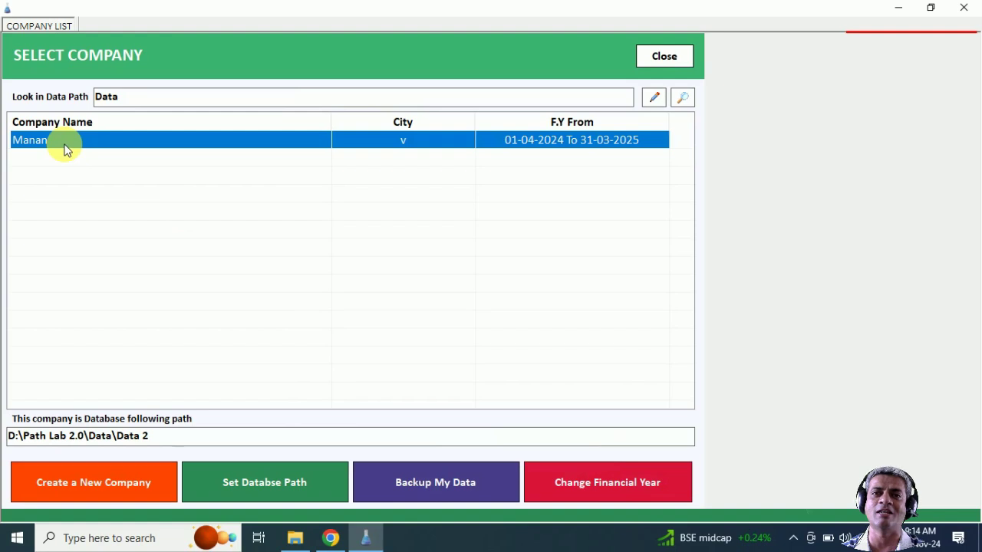
pyautogui.doubleClick(66, 141)
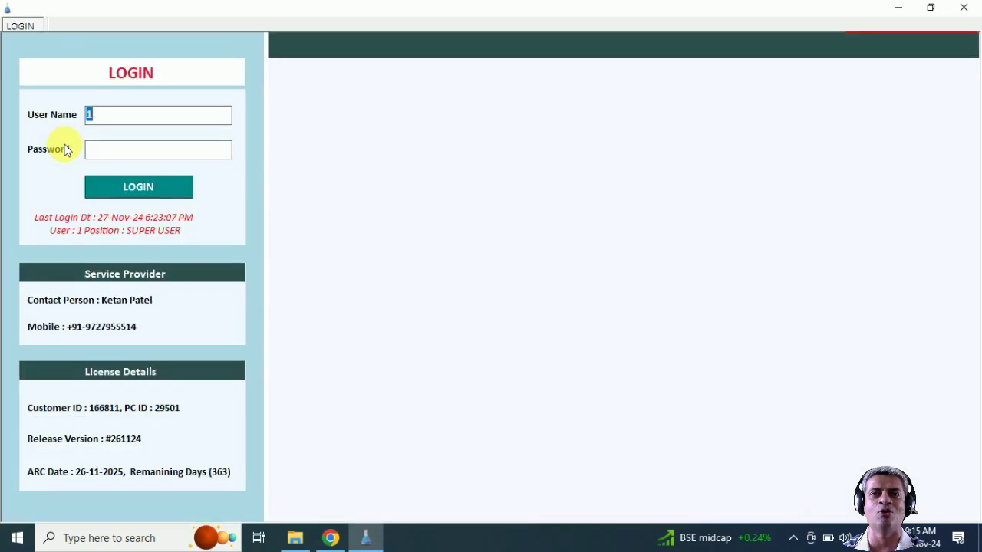
pyautogui.write('1')
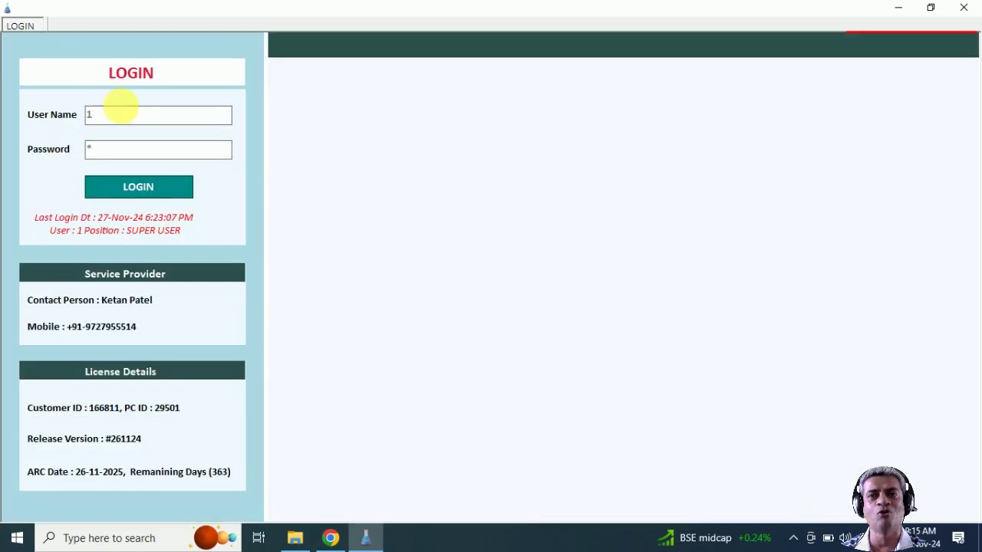
pyautogui.click(139, 188)
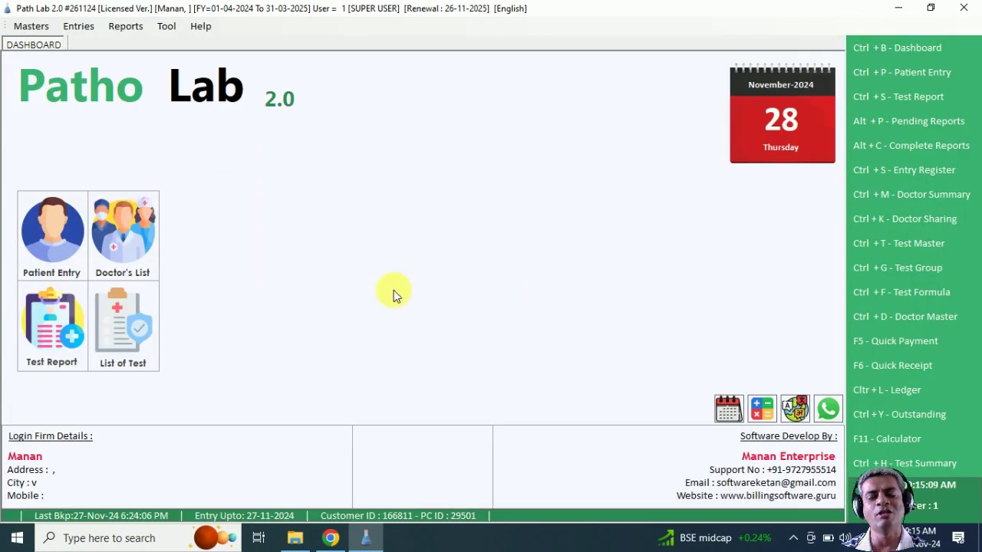
pyautogui.click(798, 409)
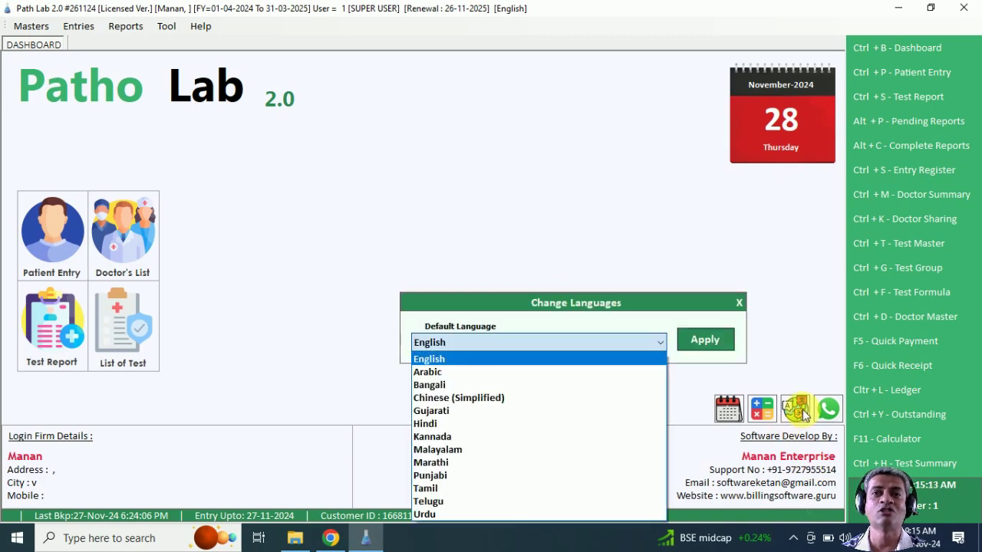
pyautogui.click(709, 344)
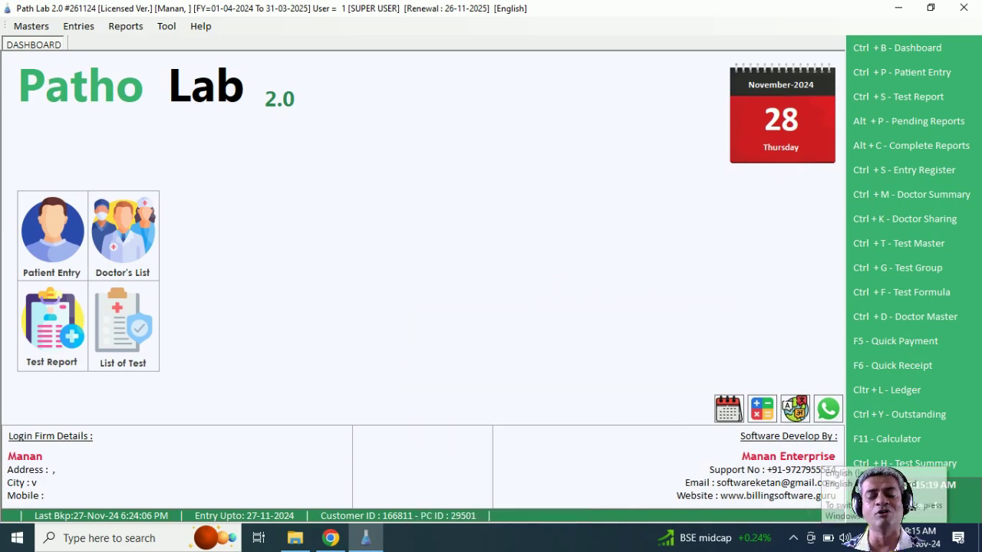
pyautogui.click(890, 538)
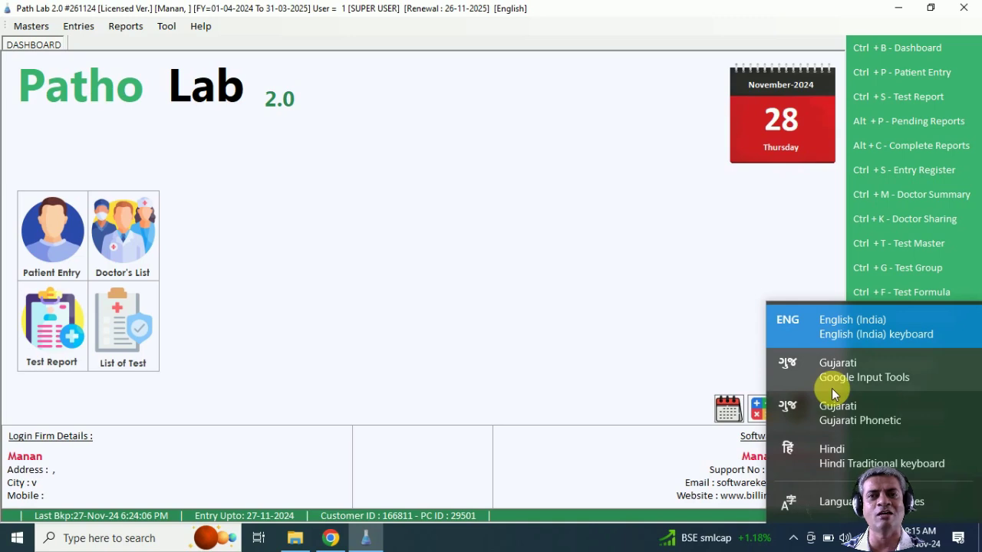
pyautogui.click(636, 332)
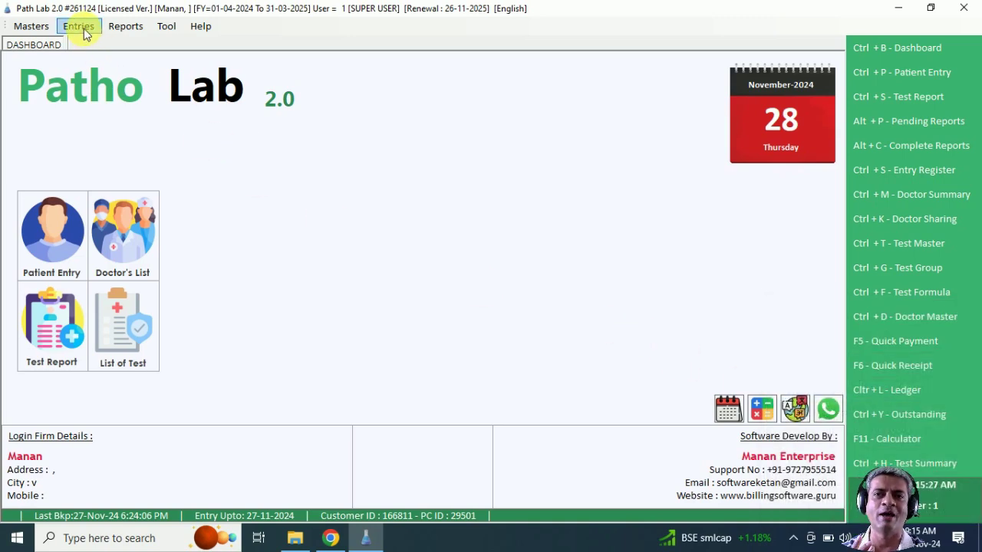
pyautogui.click(895, 51)
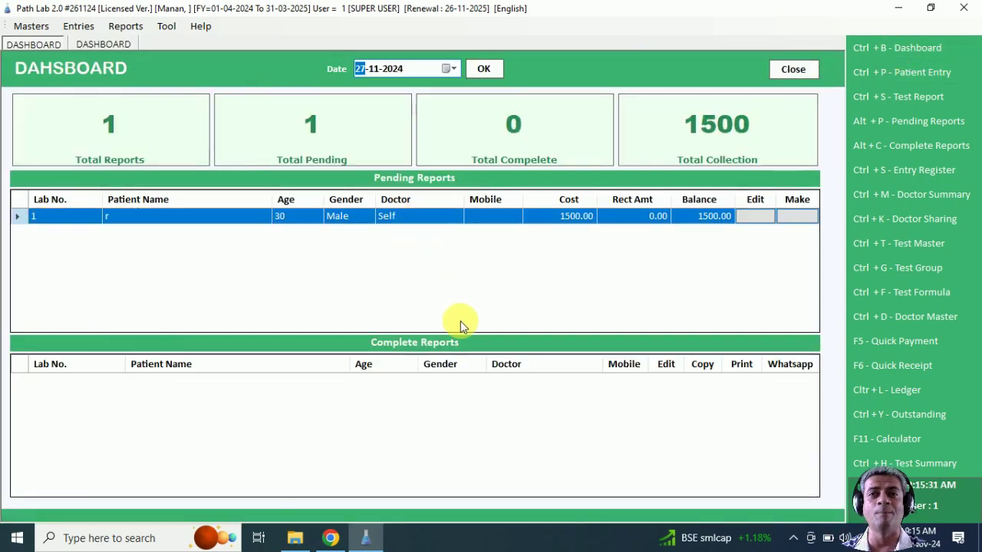
pyautogui.click(790, 70)
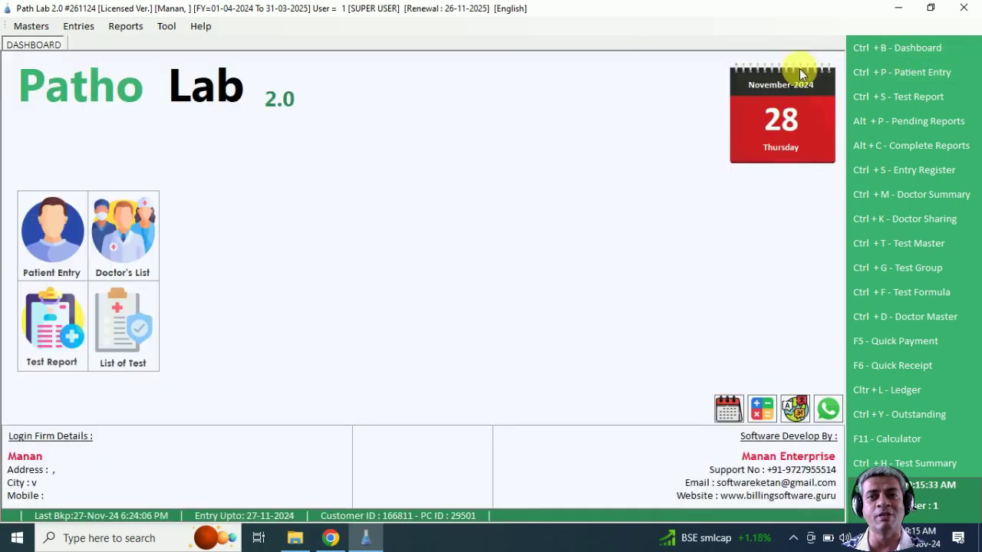
pyautogui.click(899, 72)
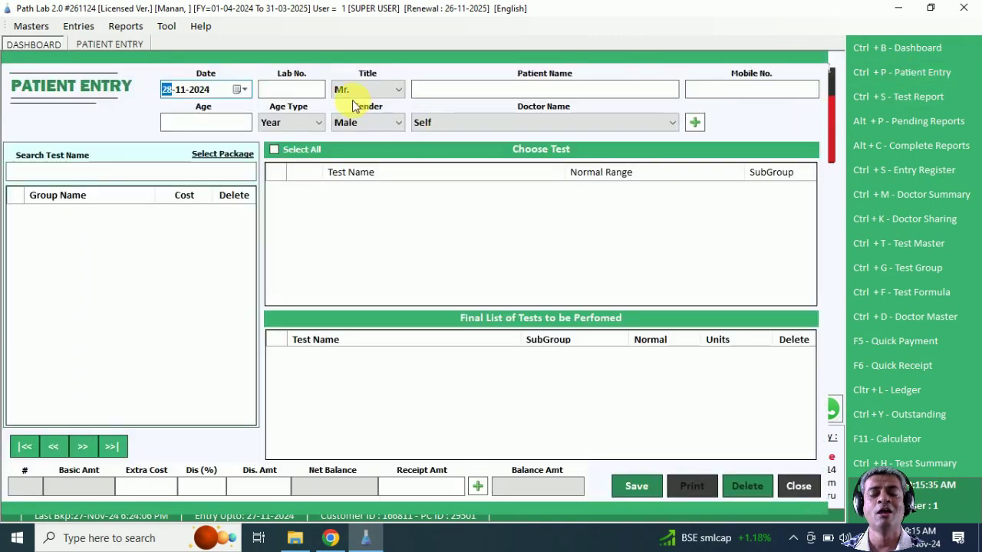
# Step: Fill Lab No. 2, title Mr., the patient's name and mobile, age 39, doctor Self
pyautogui.press('Return')
pyautogui.press('Return')
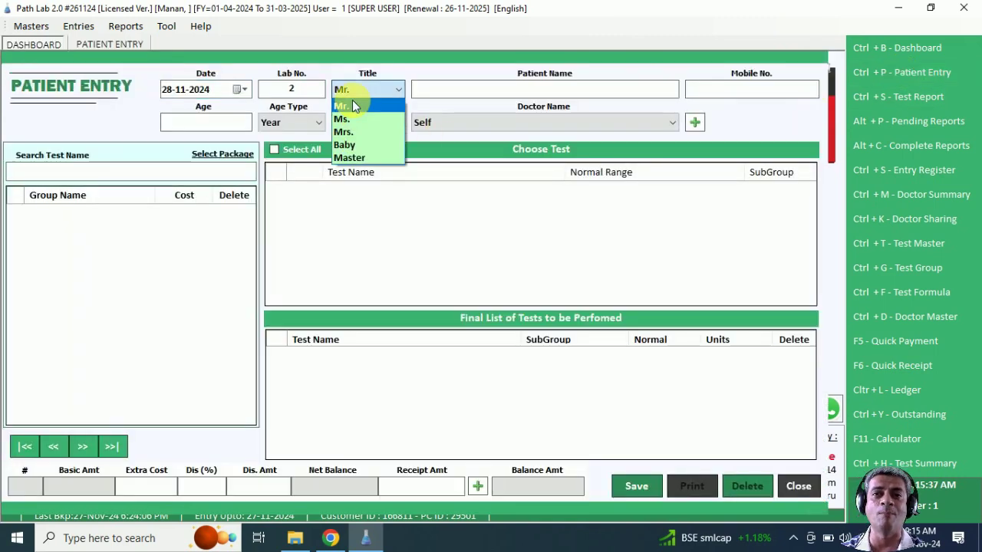
pyautogui.press('Return')
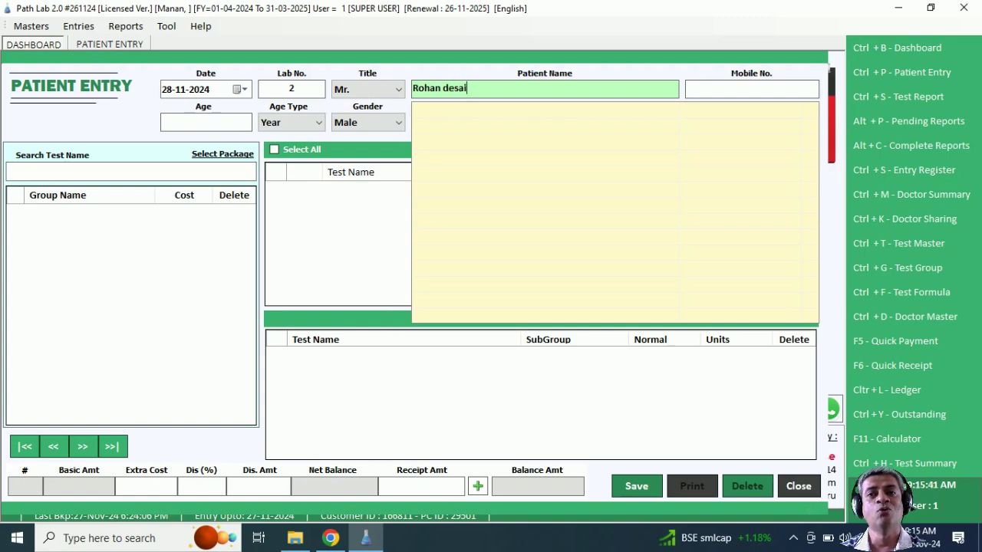
pyautogui.press('Return')
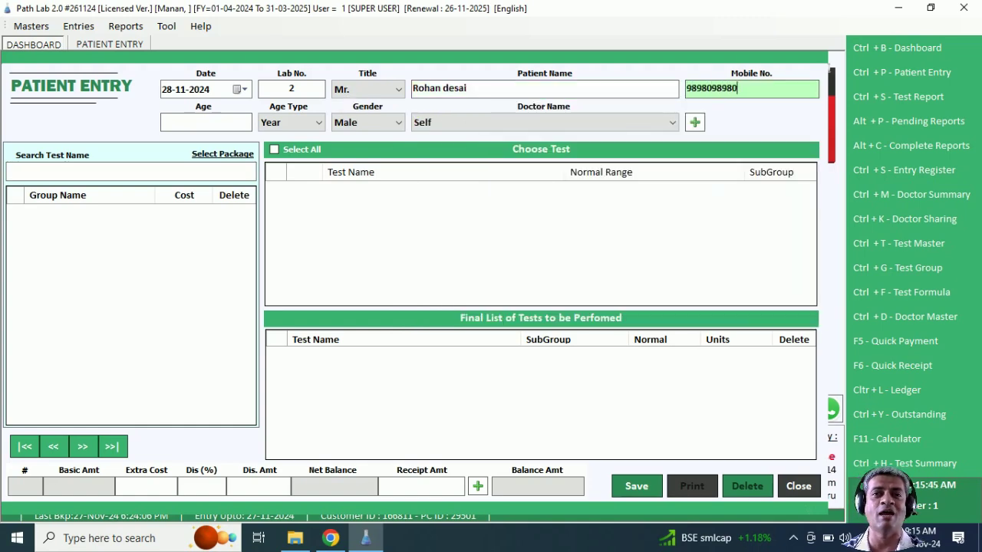
pyautogui.press('Return')
pyautogui.write('39')
pyautogui.press('Return')
pyautogui.press('Return')
pyautogui.press('Return')
pyautogui.press('Return')
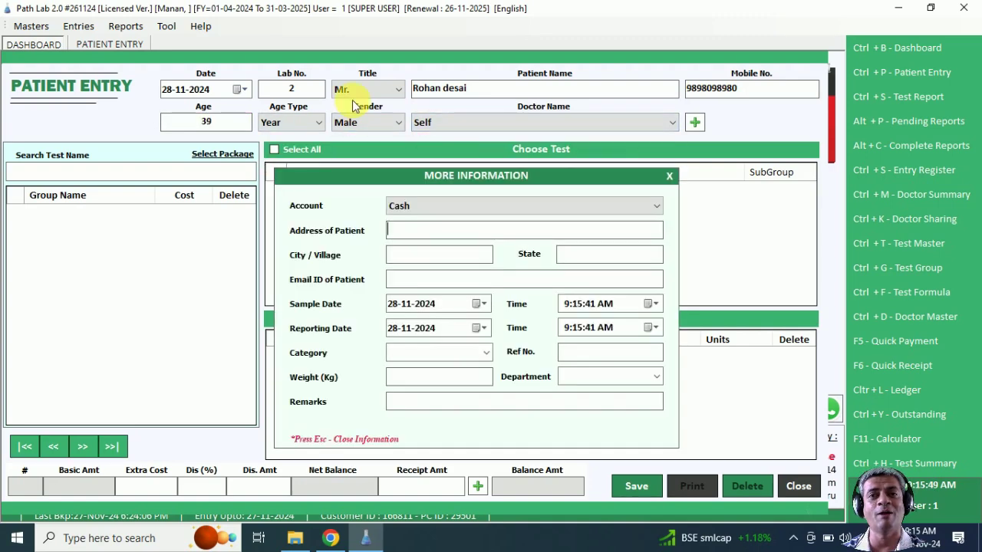
pyautogui.press('Return')
pyautogui.press('Return')
pyautogui.press('Return')
pyautogui.press('Return')
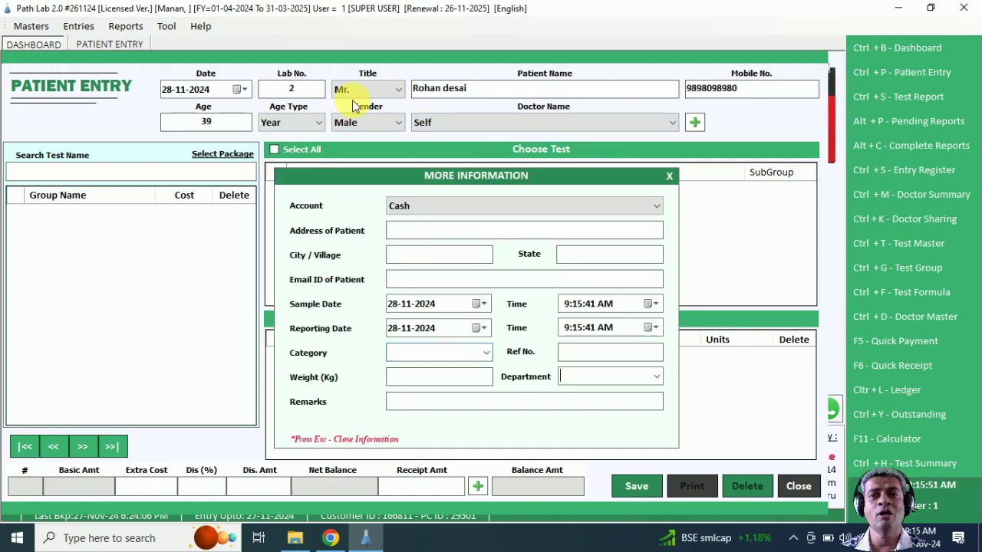
pyautogui.press('Return')
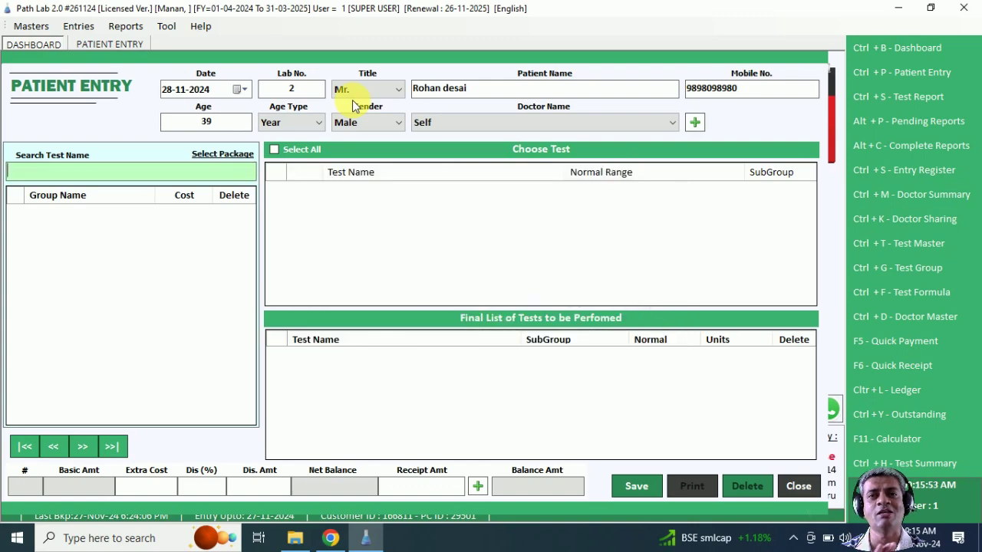
# Step: Add the COMPLETE BLOOD COUNT group to the entry at a cost of 900
pyautogui.write('co')
pyautogui.press('Down')
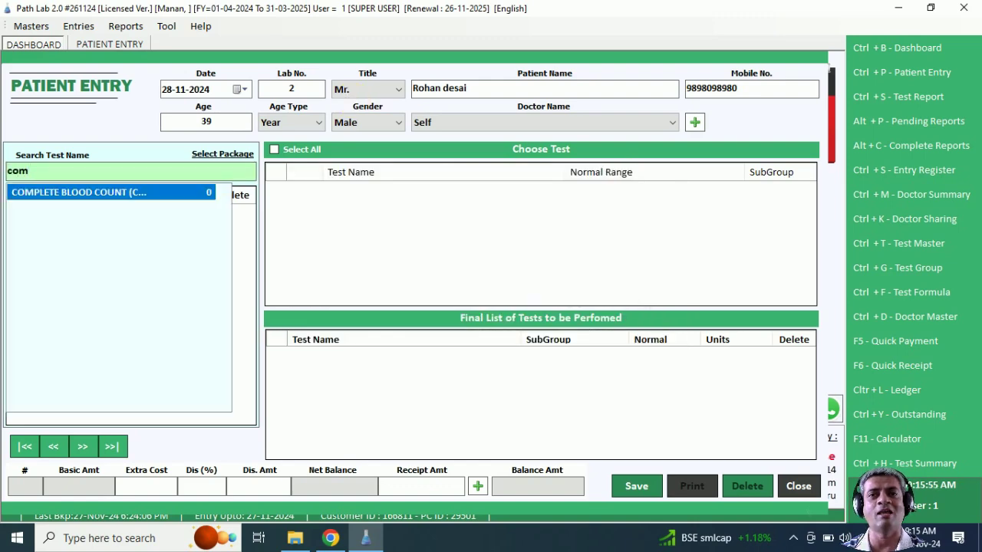
pyautogui.press('Return')
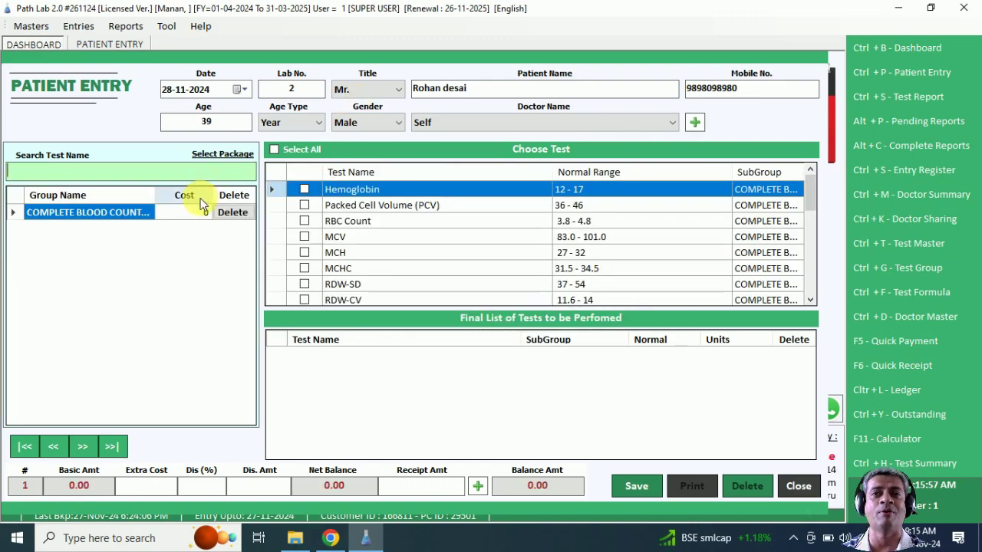
pyautogui.click(198, 215)
pyautogui.write('9')
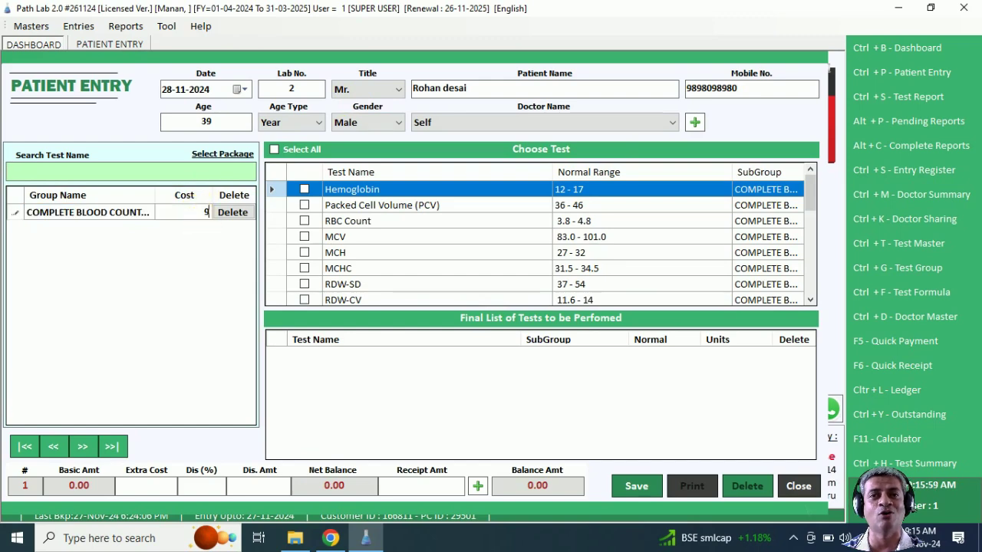
pyautogui.write('00')
pyautogui.press('Return')
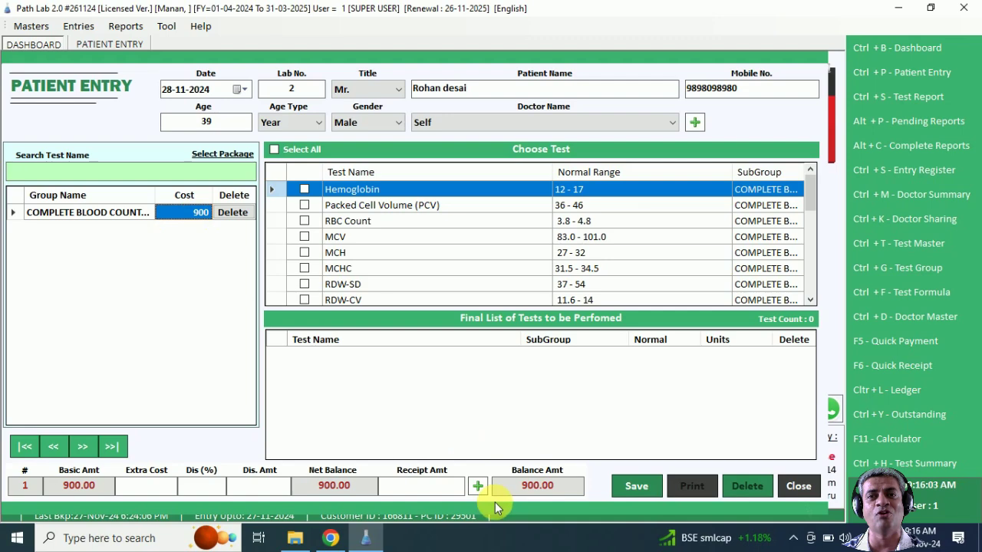
# Step: Record 500 cash, include all 26 tests, save the entry, and preview its receipt
pyautogui.click(478, 485)
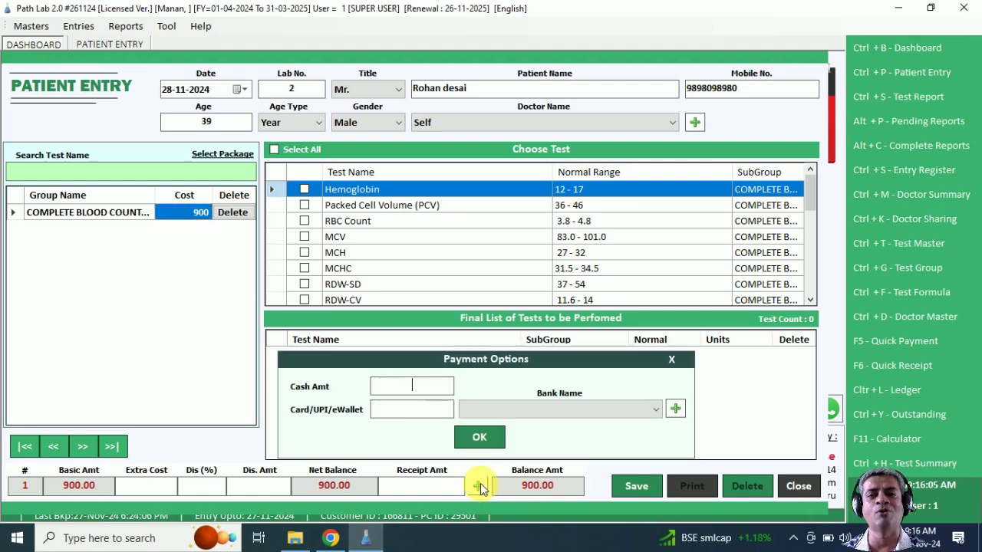
pyautogui.write('500')
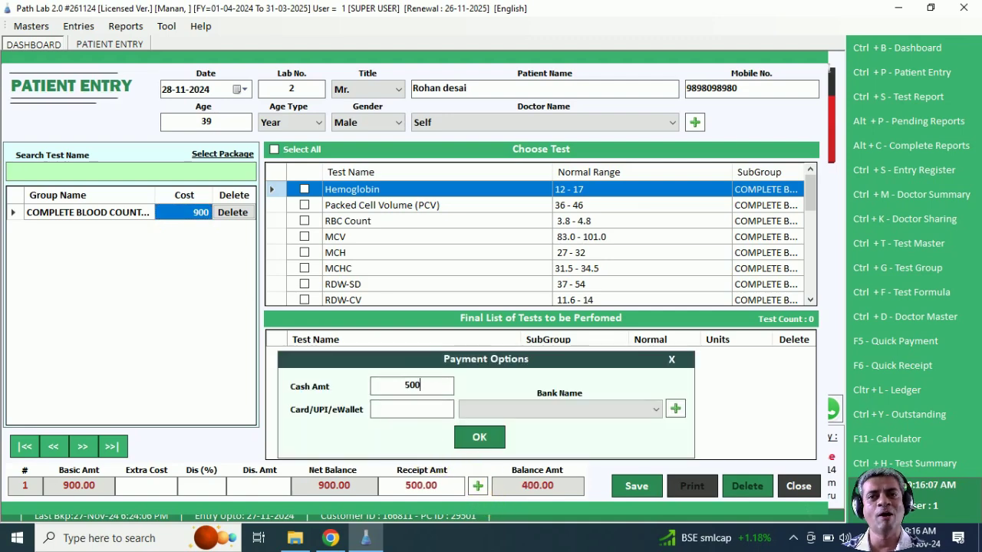
pyautogui.click(489, 442)
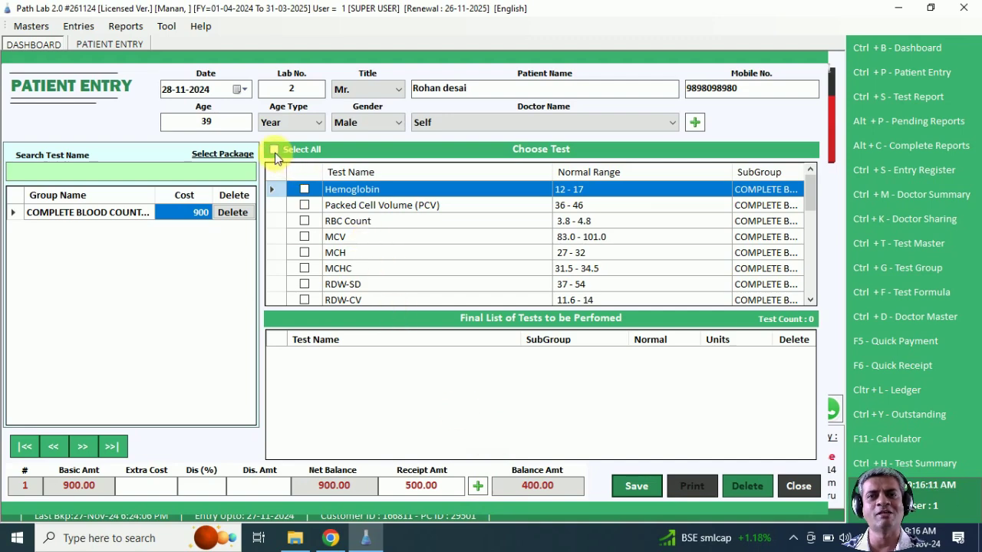
pyautogui.click(274, 151)
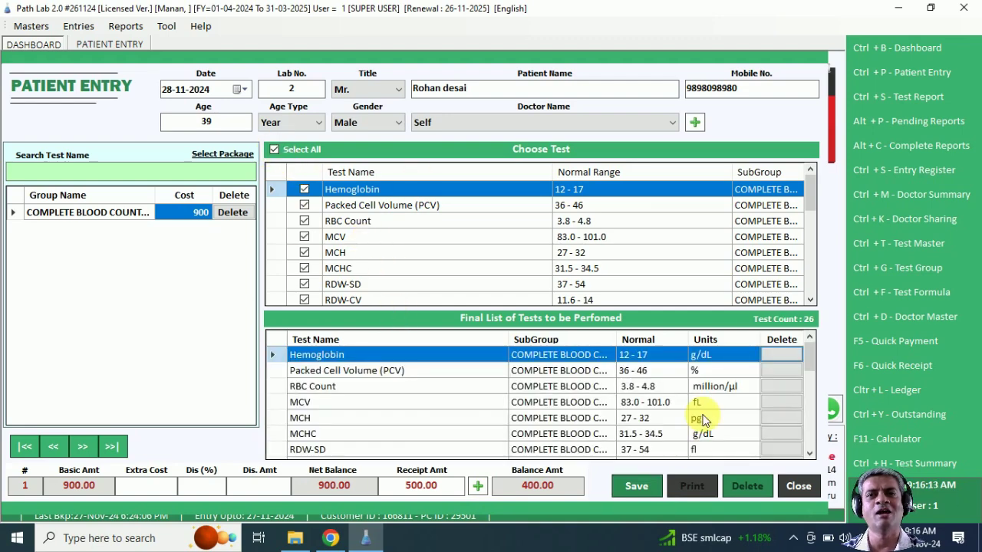
pyautogui.click(642, 495)
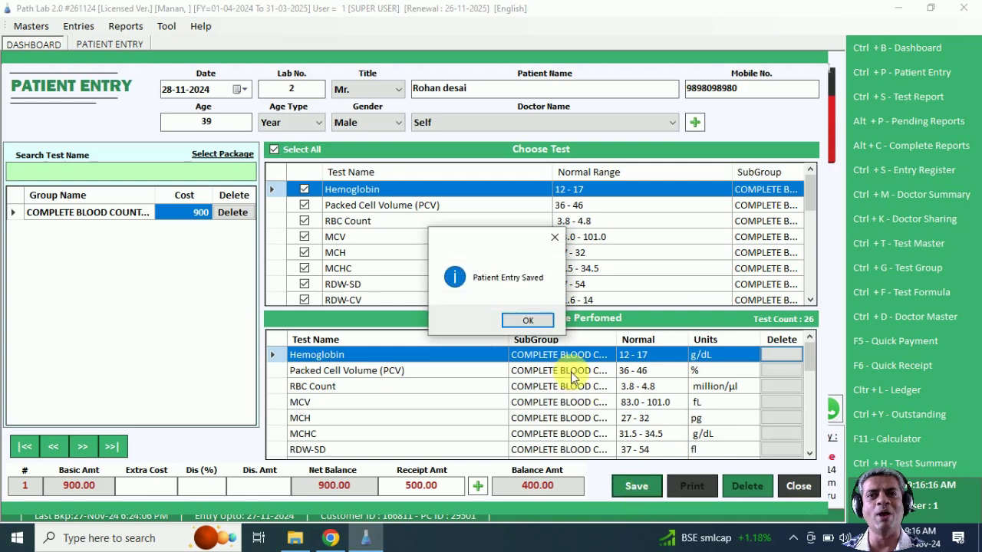
pyautogui.click(537, 324)
pyautogui.click(492, 322)
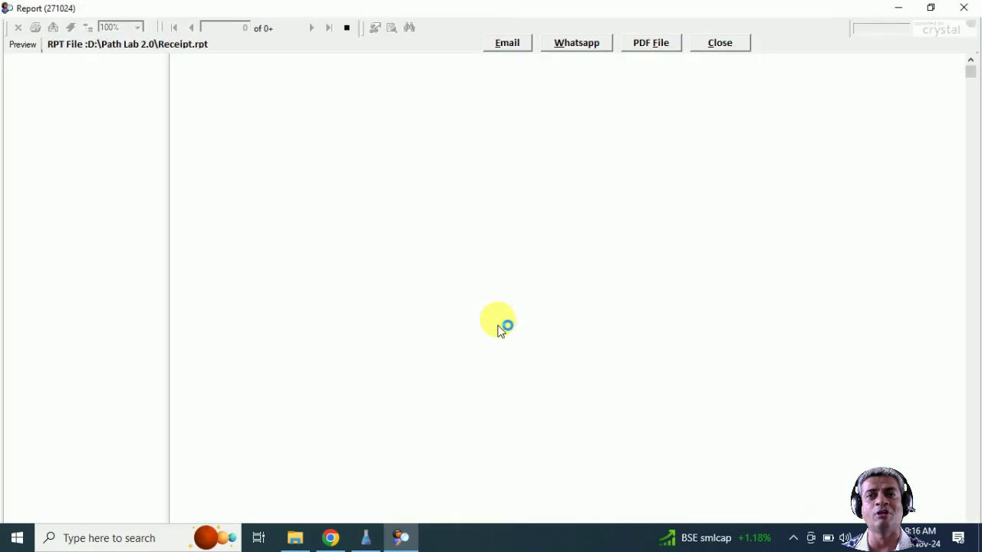
# Step: Review the receipt showing 400 balance, close it, and cancel the blank Patient Entry
pyautogui.click(411, 184)
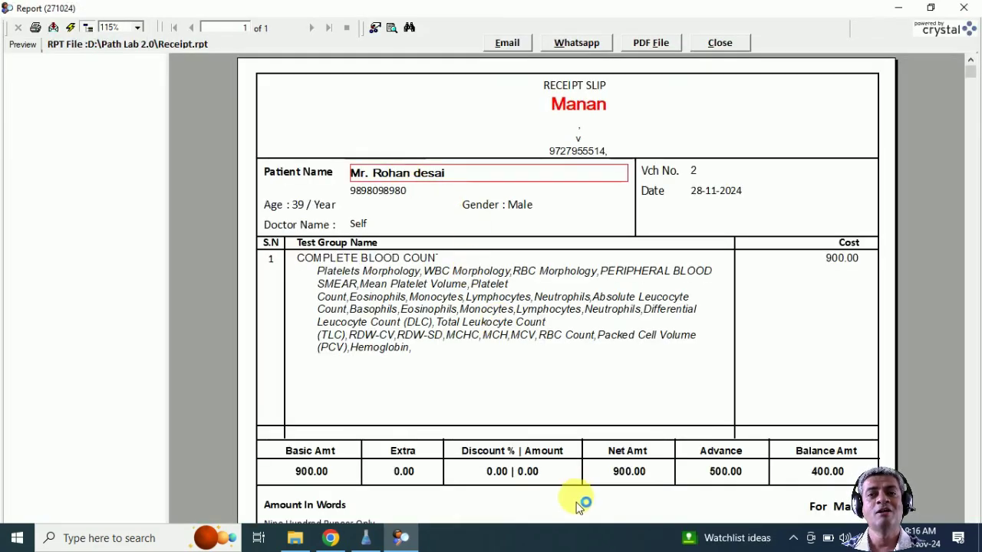
pyautogui.click(500, 303)
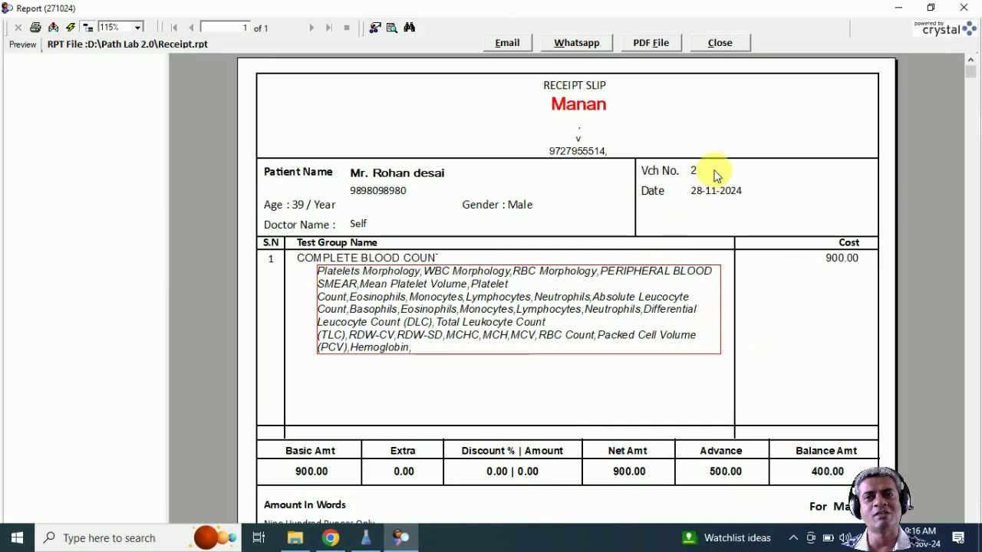
pyautogui.click(721, 43)
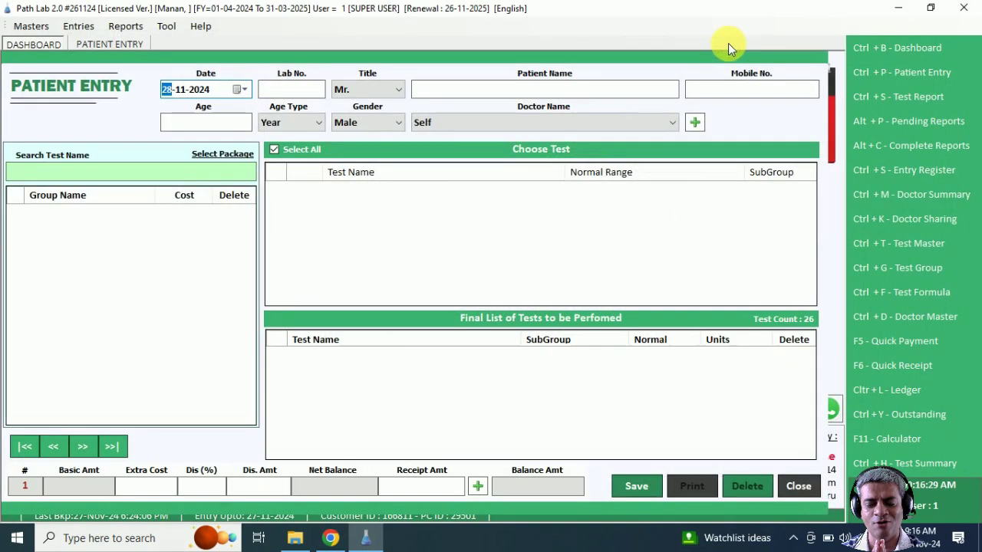
pyautogui.click(798, 487)
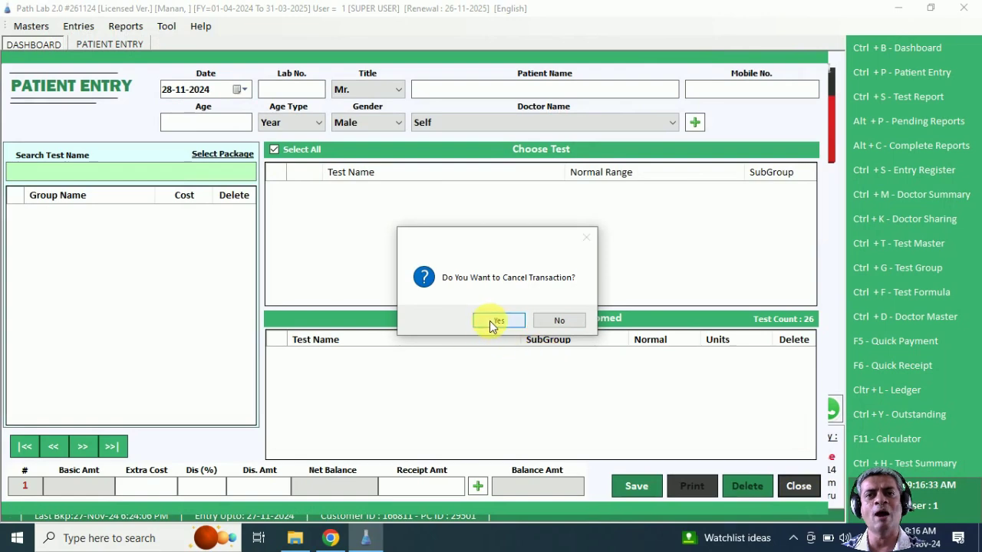
pyautogui.click(489, 320)
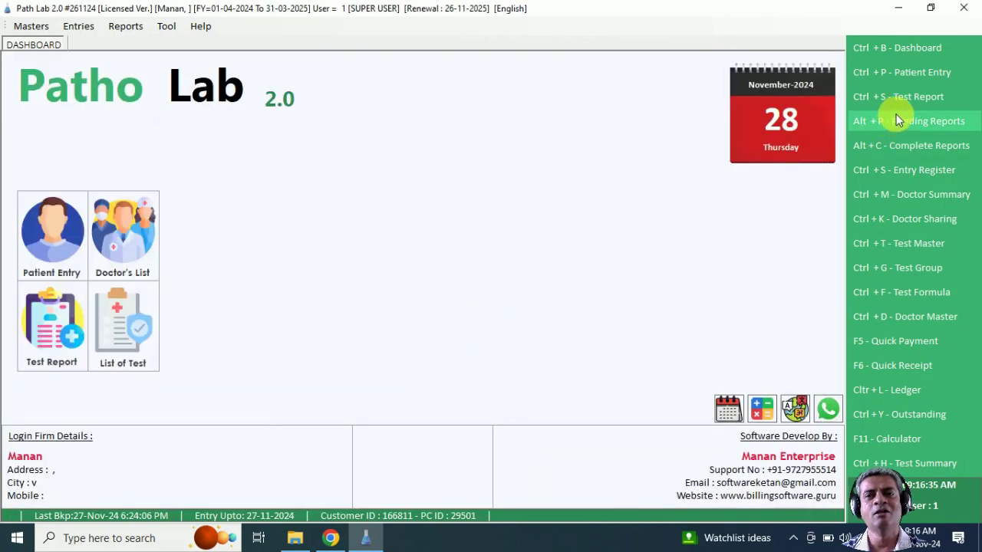
# Step: Open the pending CBC report for lab no. 2 and enter 2 as every test result
pyautogui.click(909, 105)
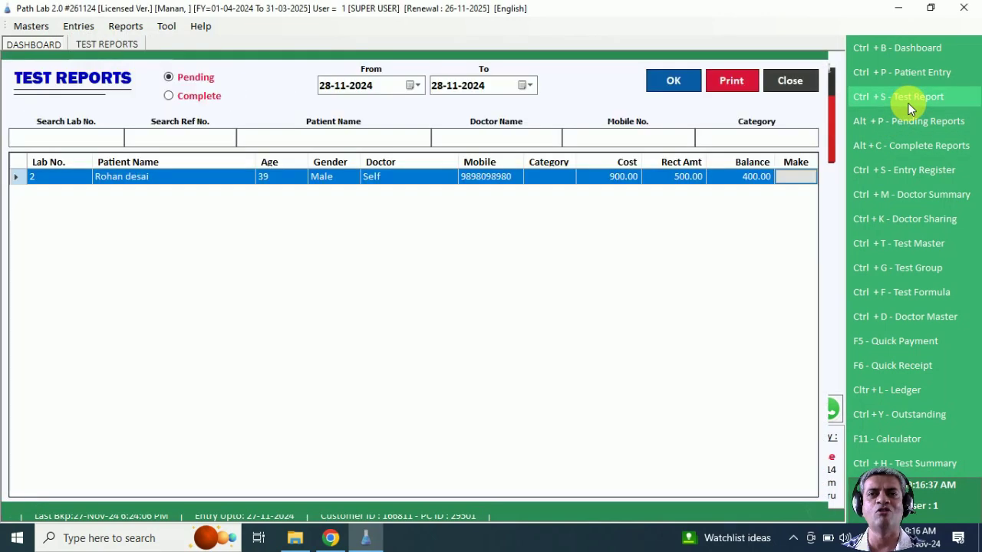
pyautogui.click(802, 81)
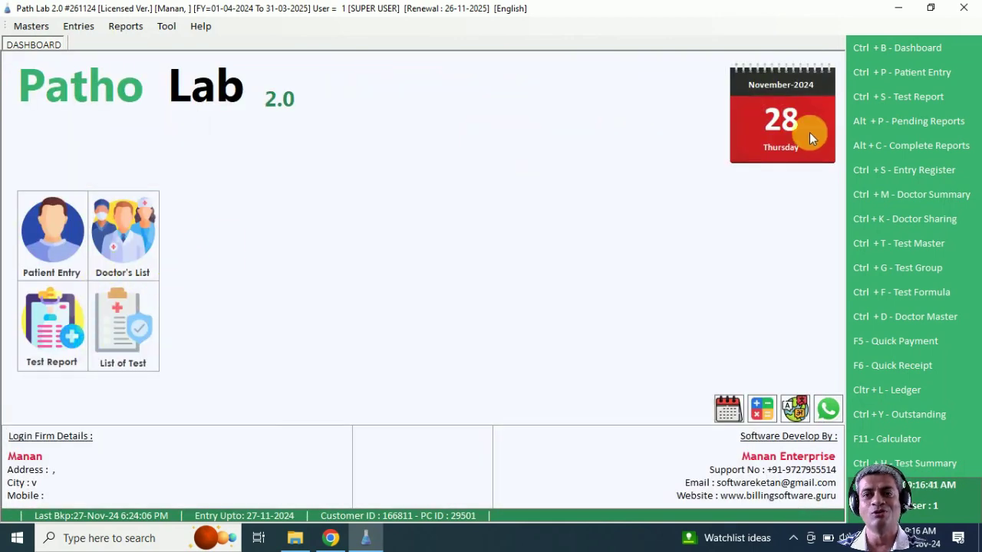
pyautogui.click(912, 104)
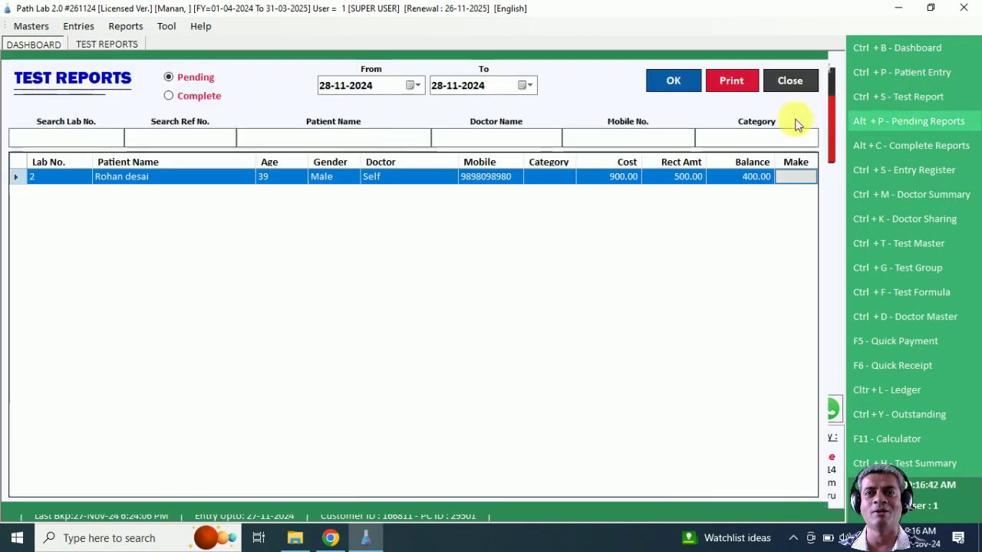
pyautogui.doubleClick(346, 177)
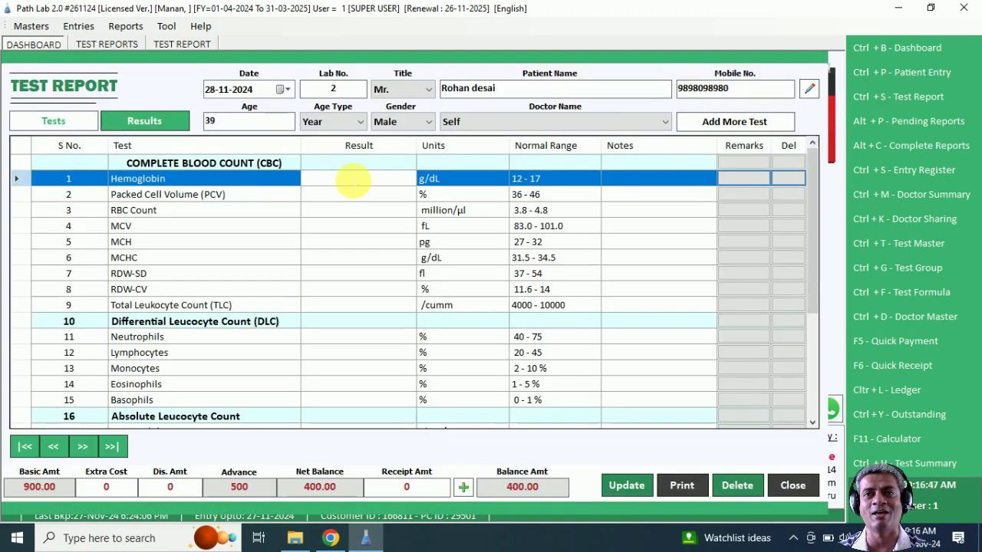
pyautogui.write('2 2 2 2 2')
pyautogui.write(' 2 2 2 2 2 2 2 2 2')
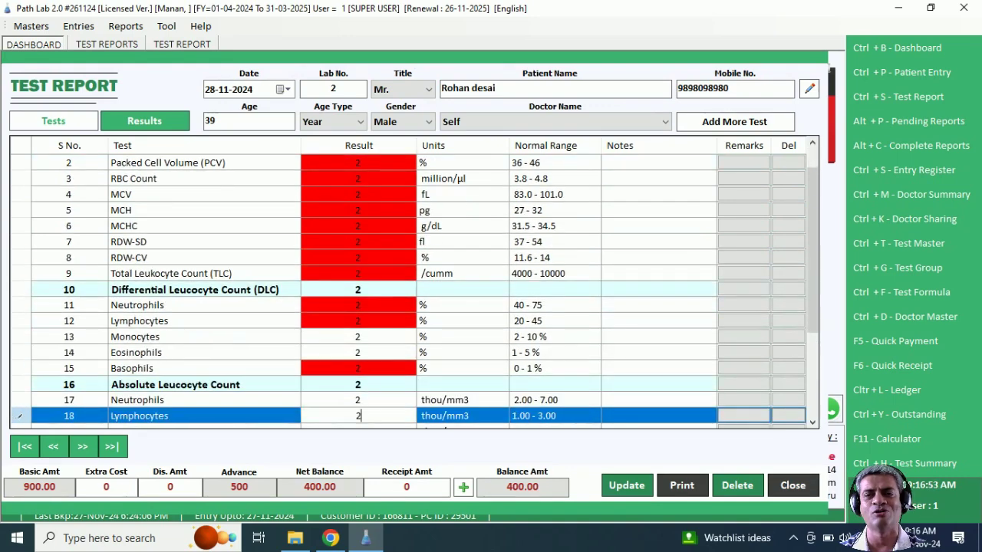
pyautogui.write(' 2 2 2 2')
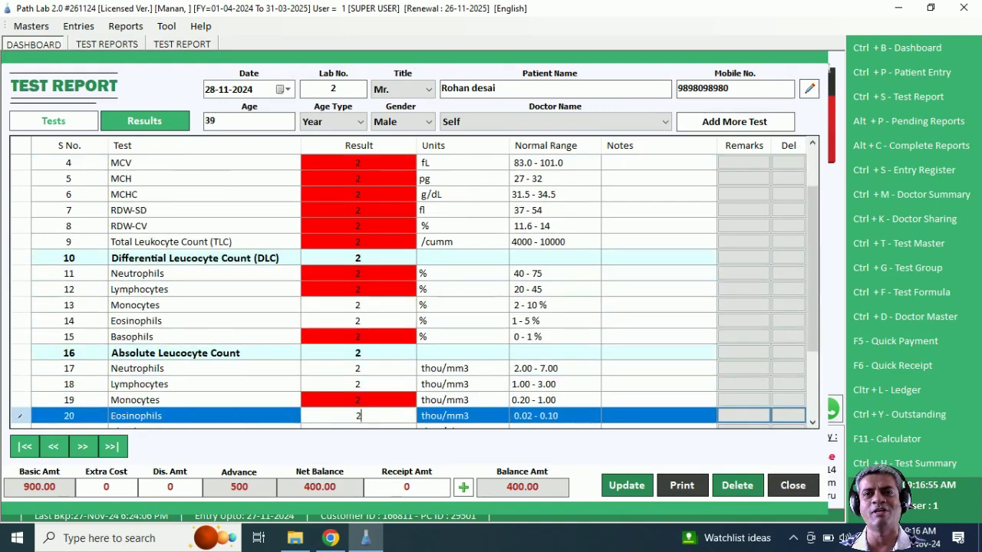
pyautogui.write(' 2 2 2 2 2 2 2 2')
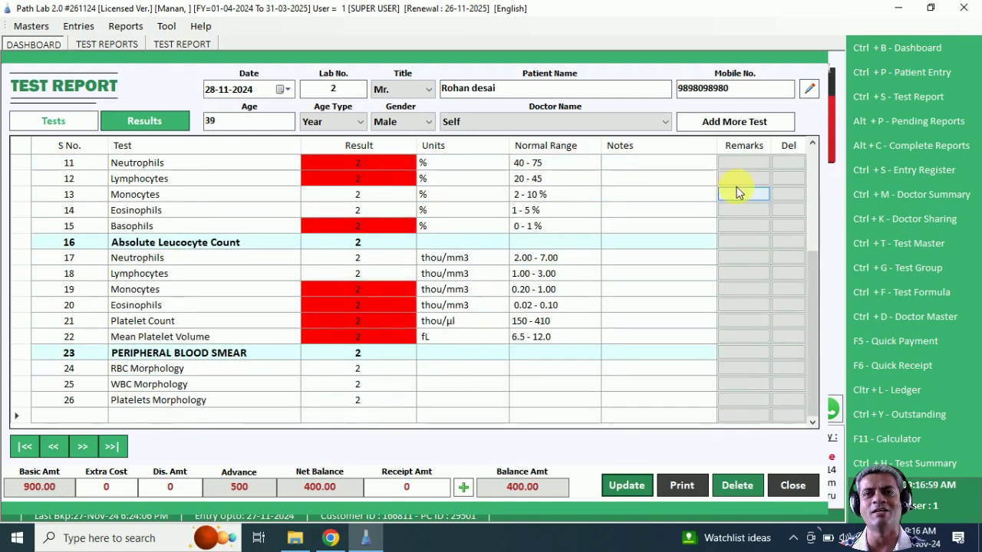
# Step: Add notes to the Hemoglobin and Packed Cell Volume results
pyautogui.click(812, 170)
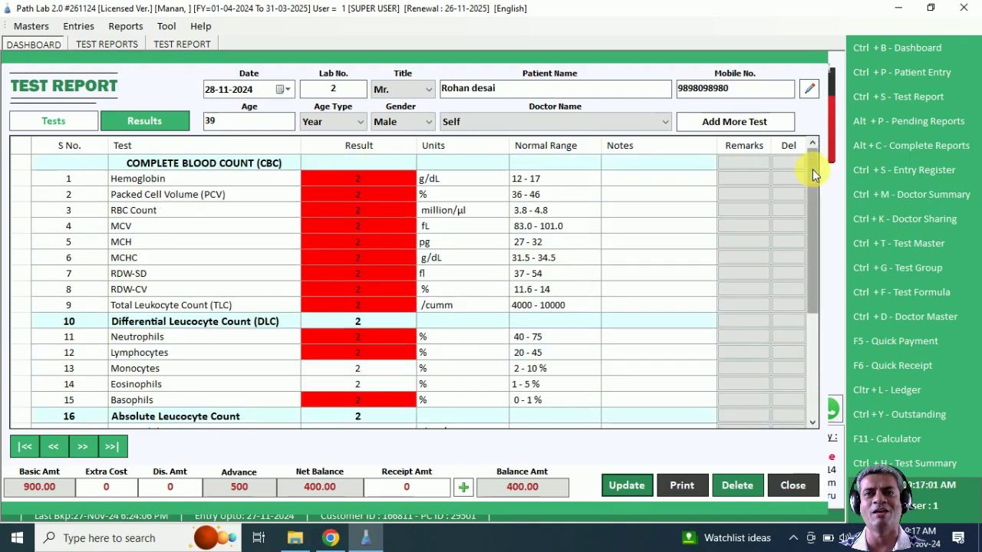
pyautogui.click(634, 182)
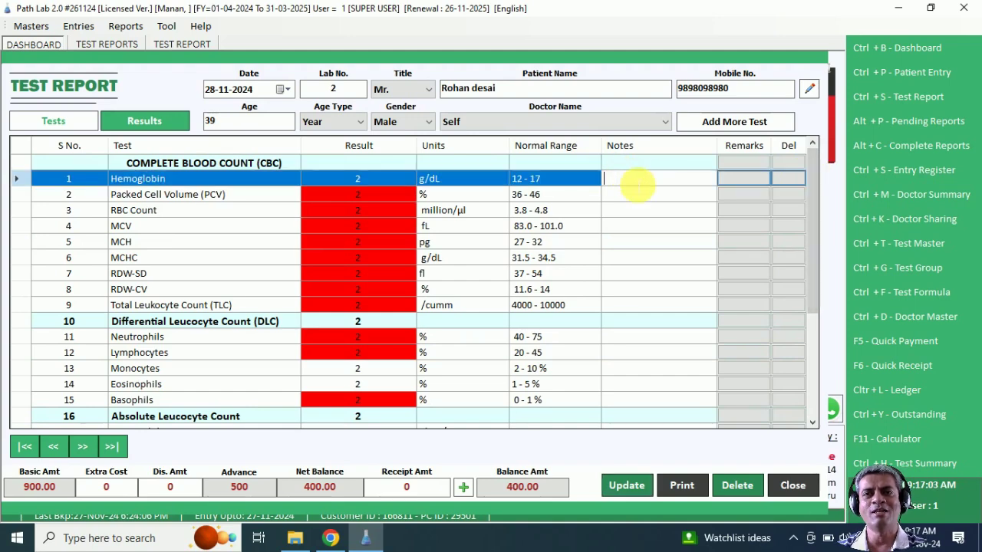
pyautogui.write('gajksghdkashdk')
pyautogui.press('Return')
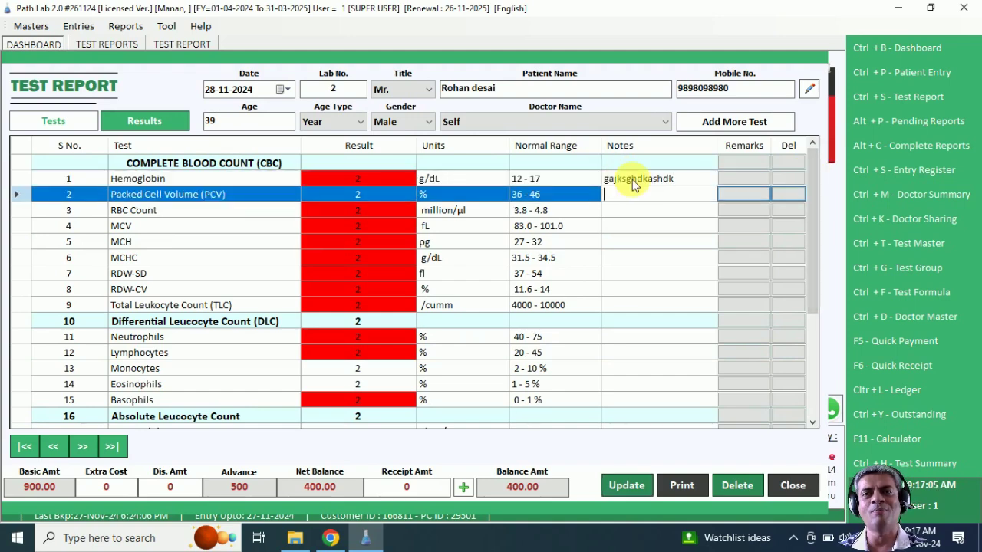
pyautogui.click(729, 191)
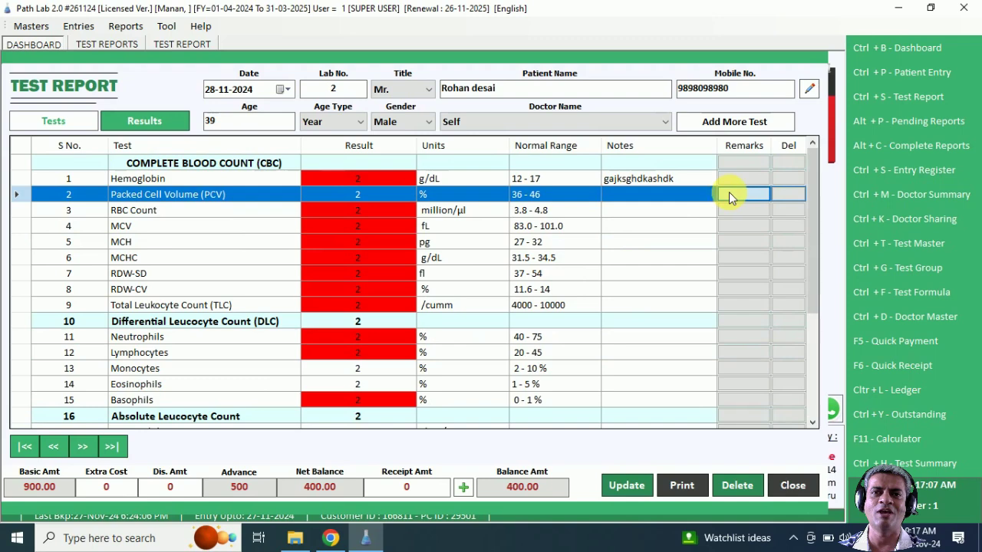
pyautogui.write('asdwasdasdsadasd')
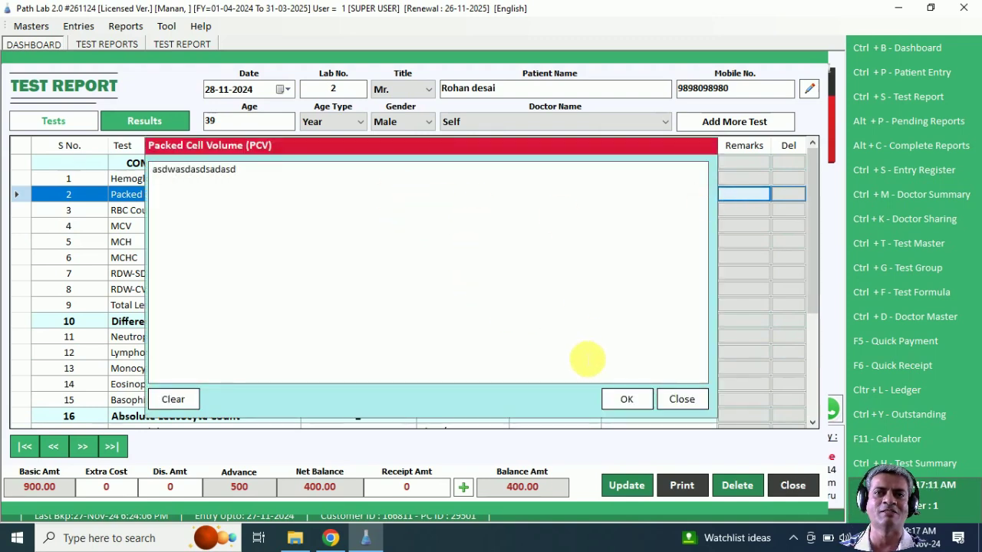
pyautogui.click(613, 399)
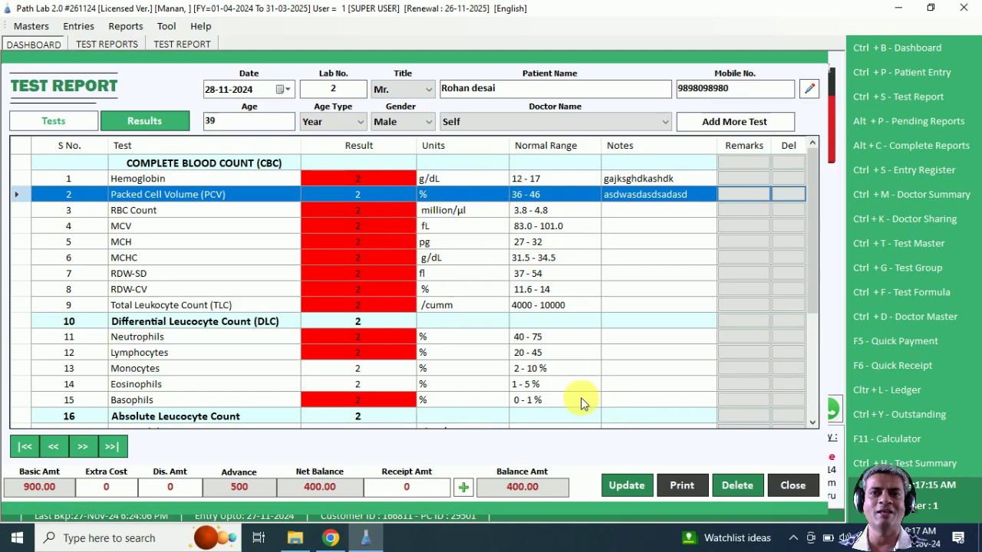
# Step: Receive the 400 balance in cash and save the updated test report
pyautogui.click(465, 488)
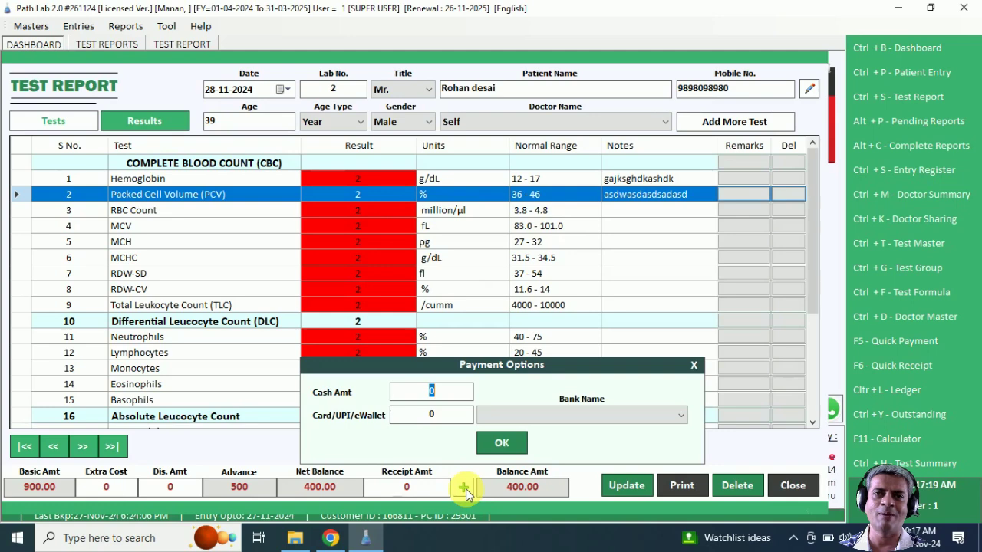
pyautogui.write('400')
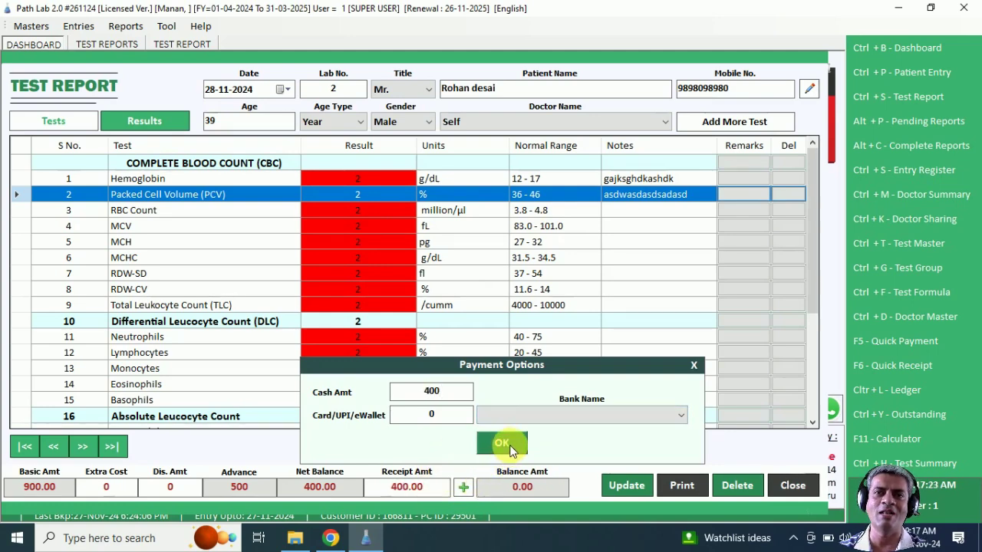
pyautogui.click(502, 445)
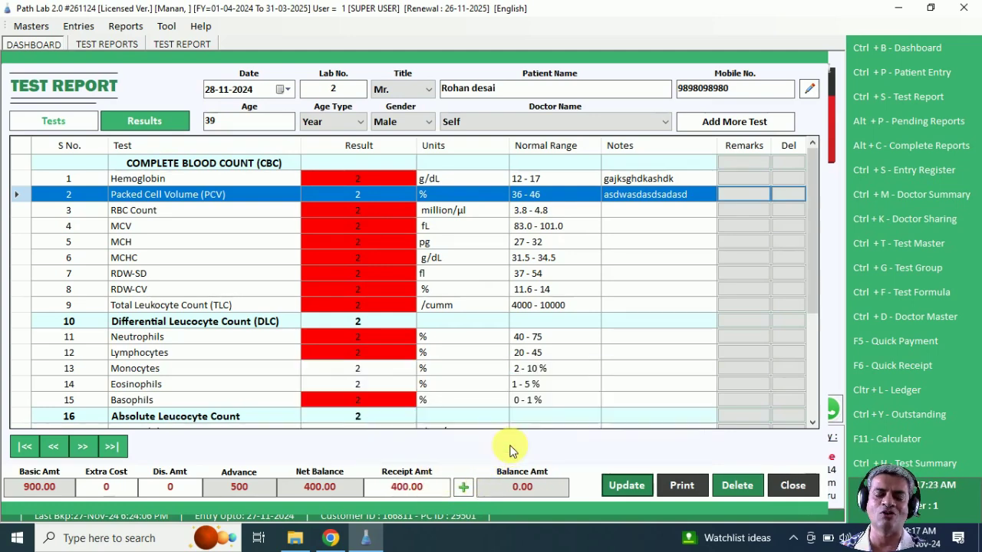
pyautogui.click(626, 486)
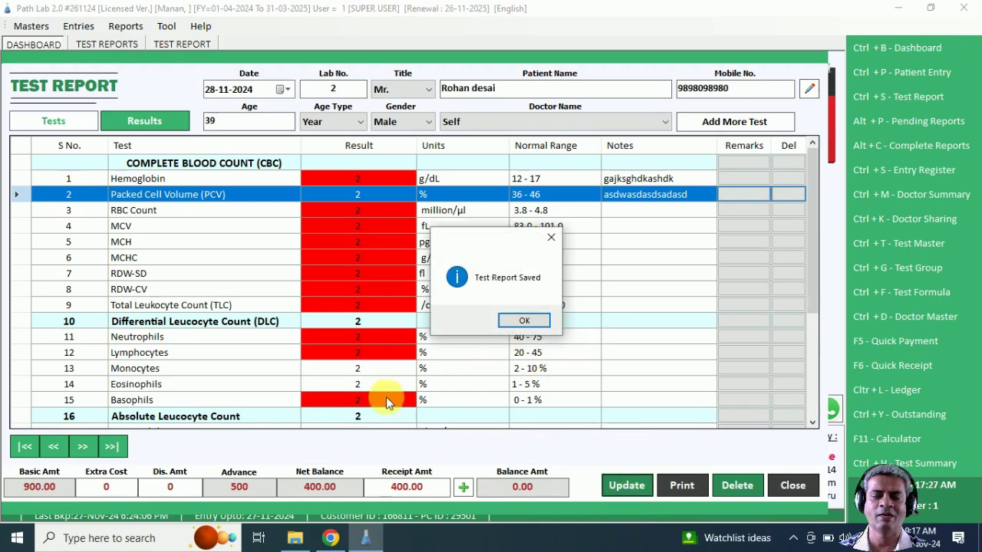
pyautogui.click(529, 323)
# Step: Confirm printing, generate the report's QR code, and preview the CBC test report with it
pyautogui.click(495, 324)
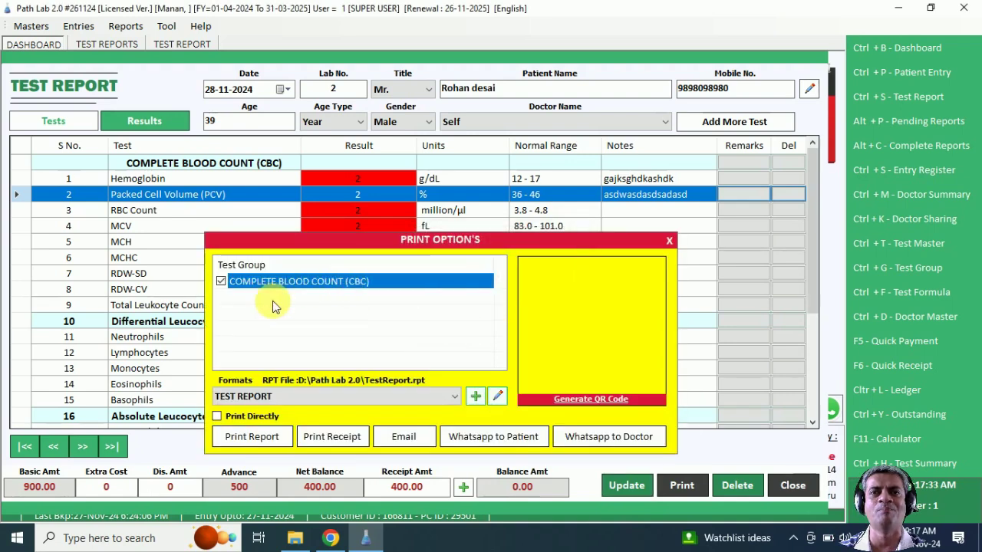
pyautogui.click(601, 402)
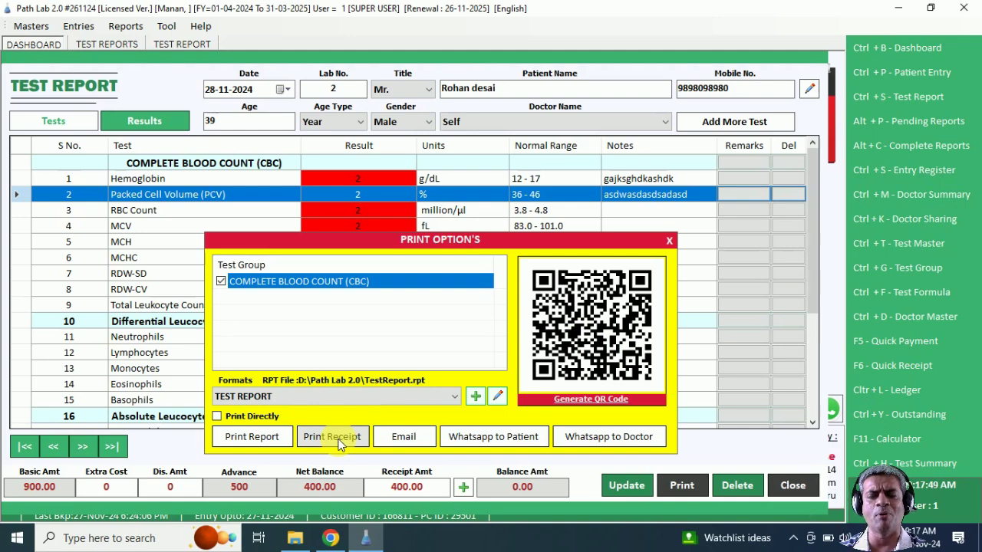
pyautogui.click(246, 440)
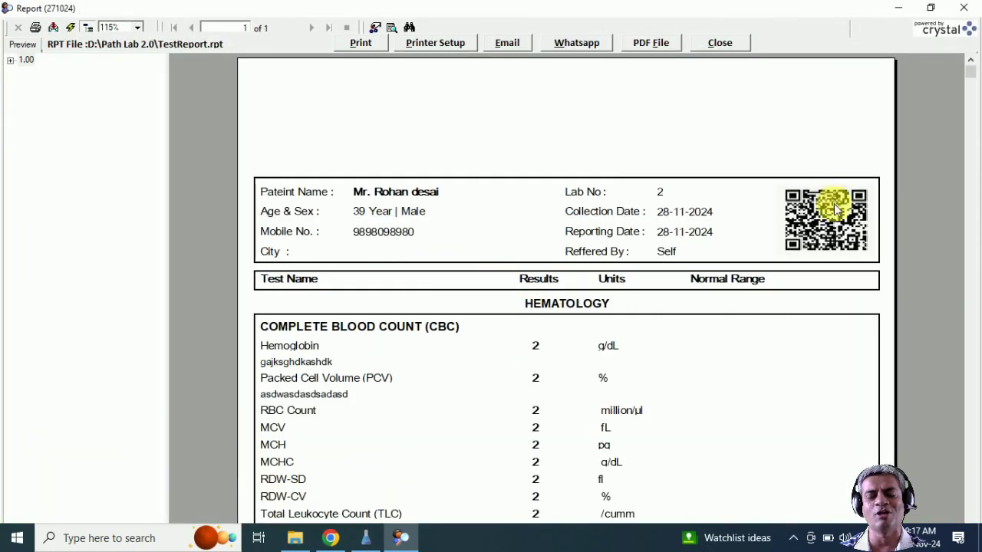
# Step: Close the CBC report preview and switch the print format to TEST REPORT Header
pyautogui.click(836, 220)
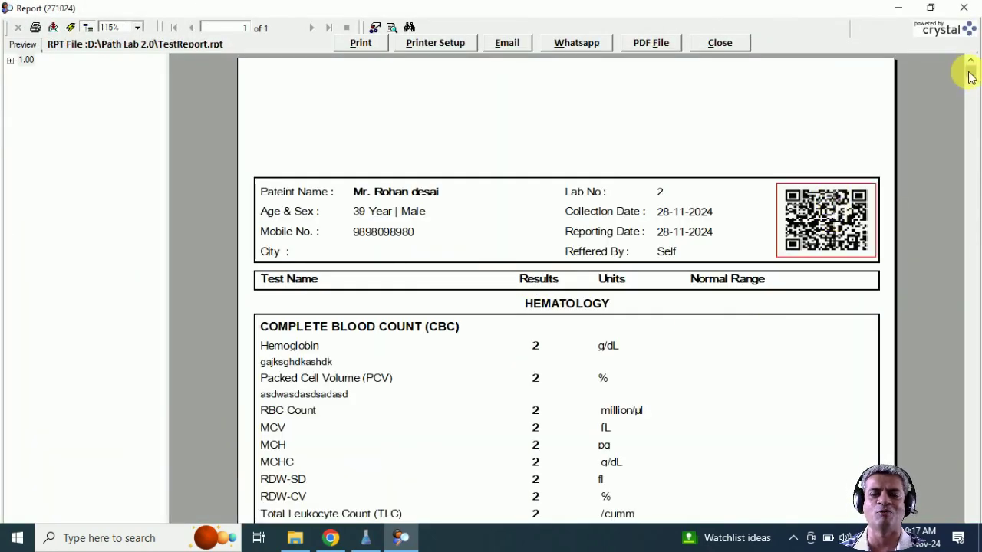
pyautogui.moveTo(970, 80); pyautogui.dragTo(958, 57)
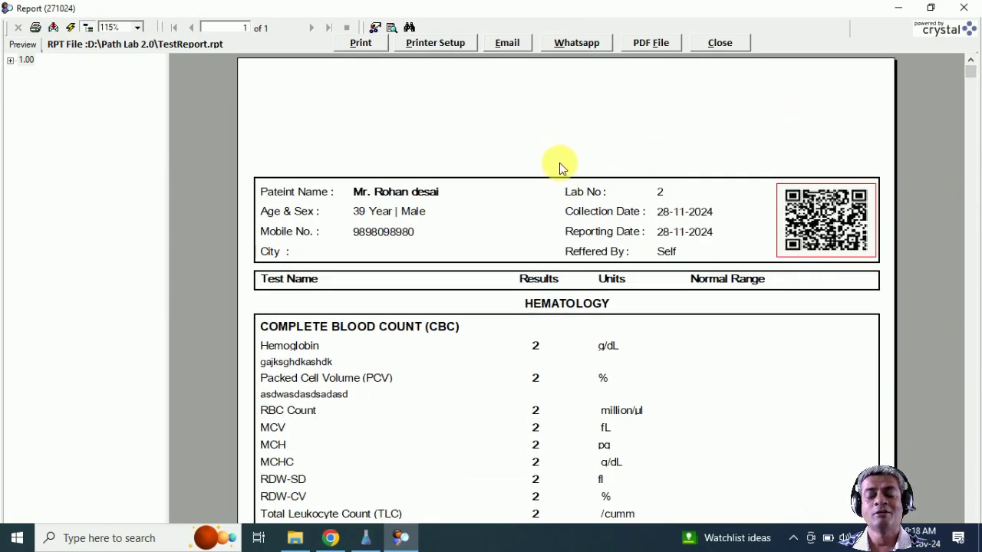
pyautogui.click(720, 43)
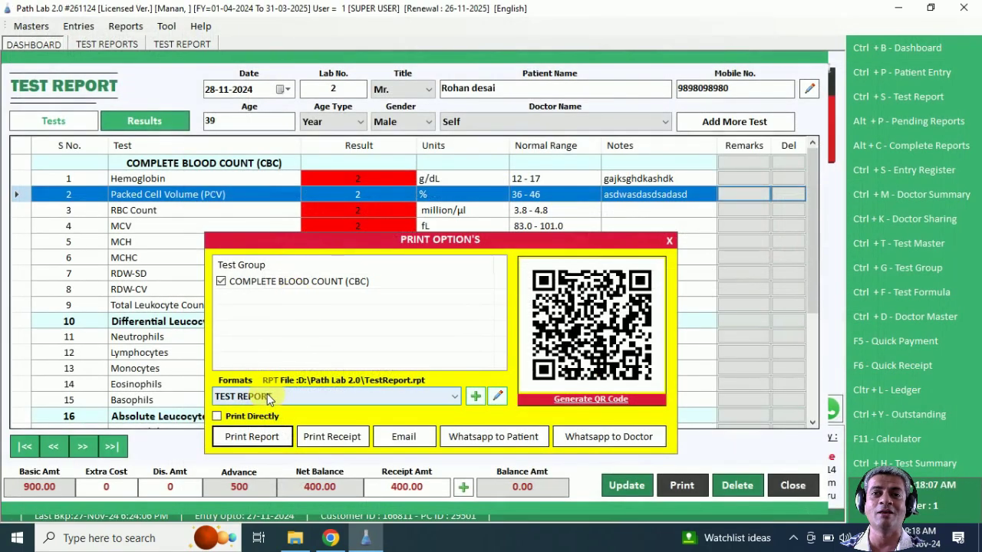
pyautogui.click(266, 396)
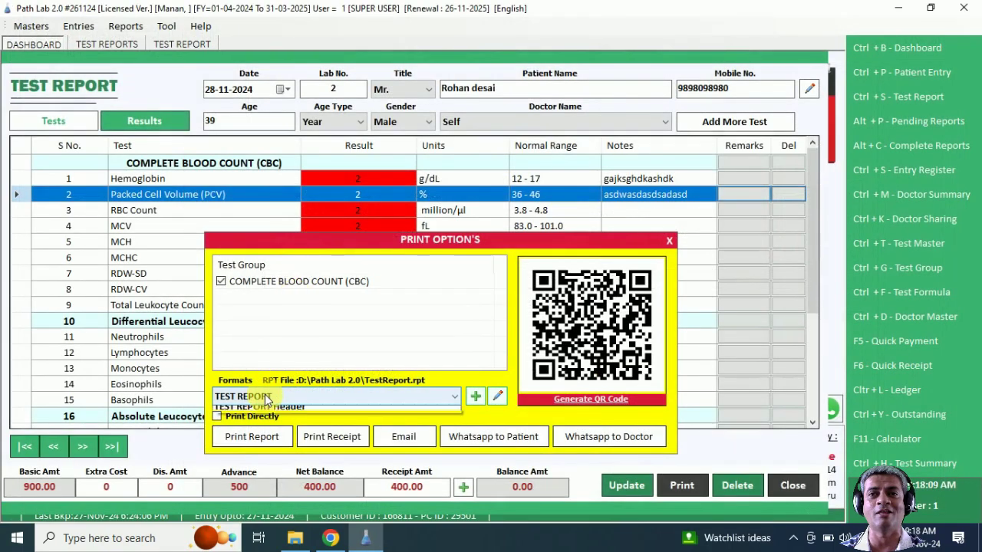
pyautogui.click(266, 426)
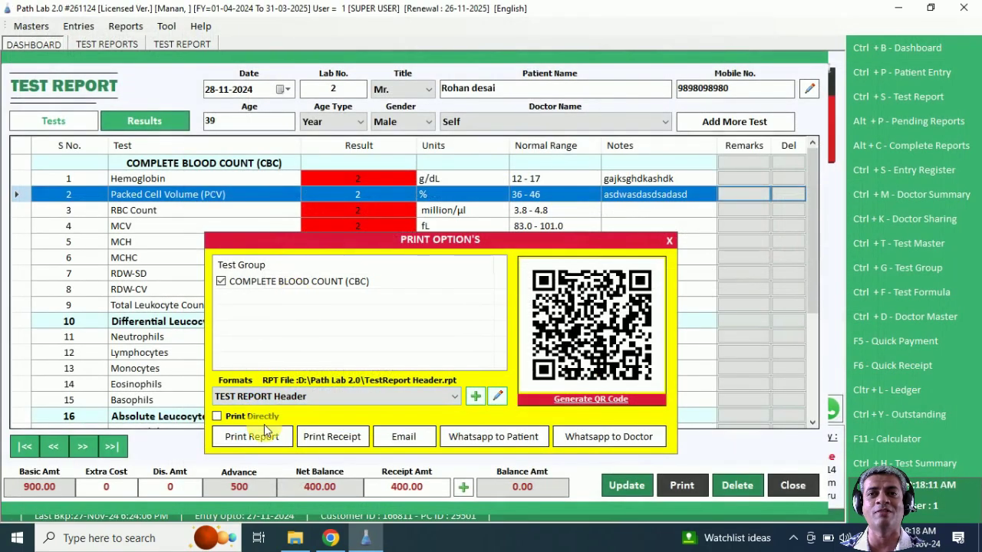